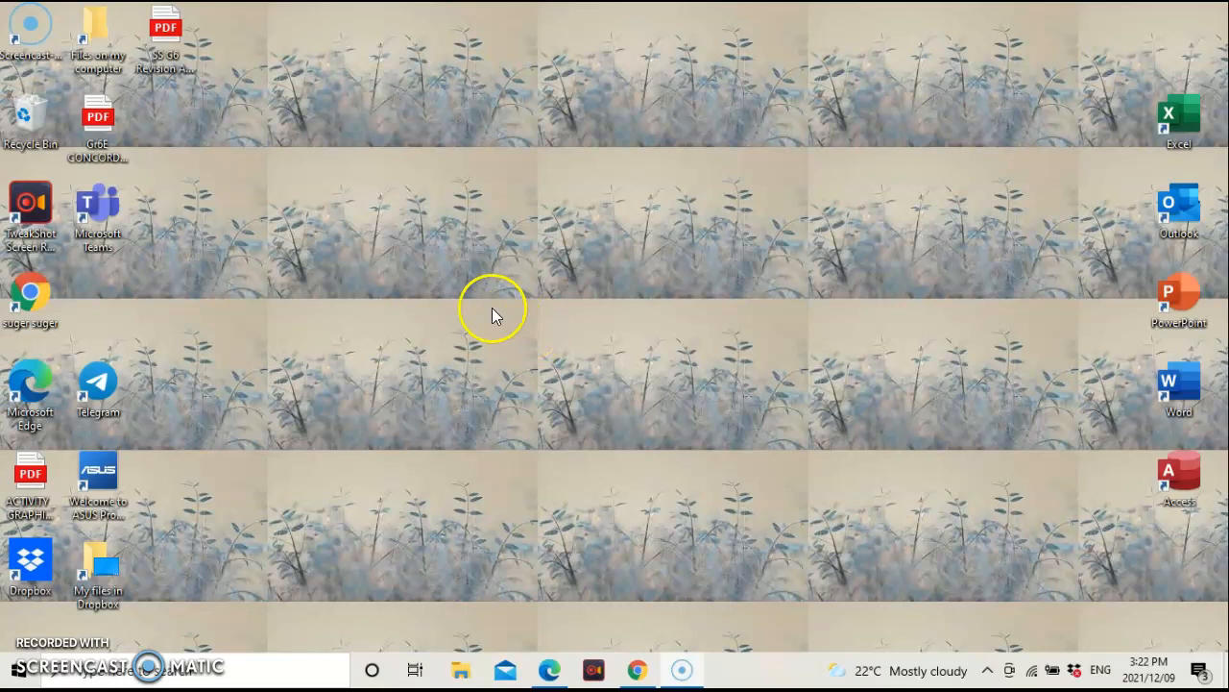
Create a new folder on the desktop and name it VCS Schoolwork
{"action": "right_click", "coordinate": [439, 233]}
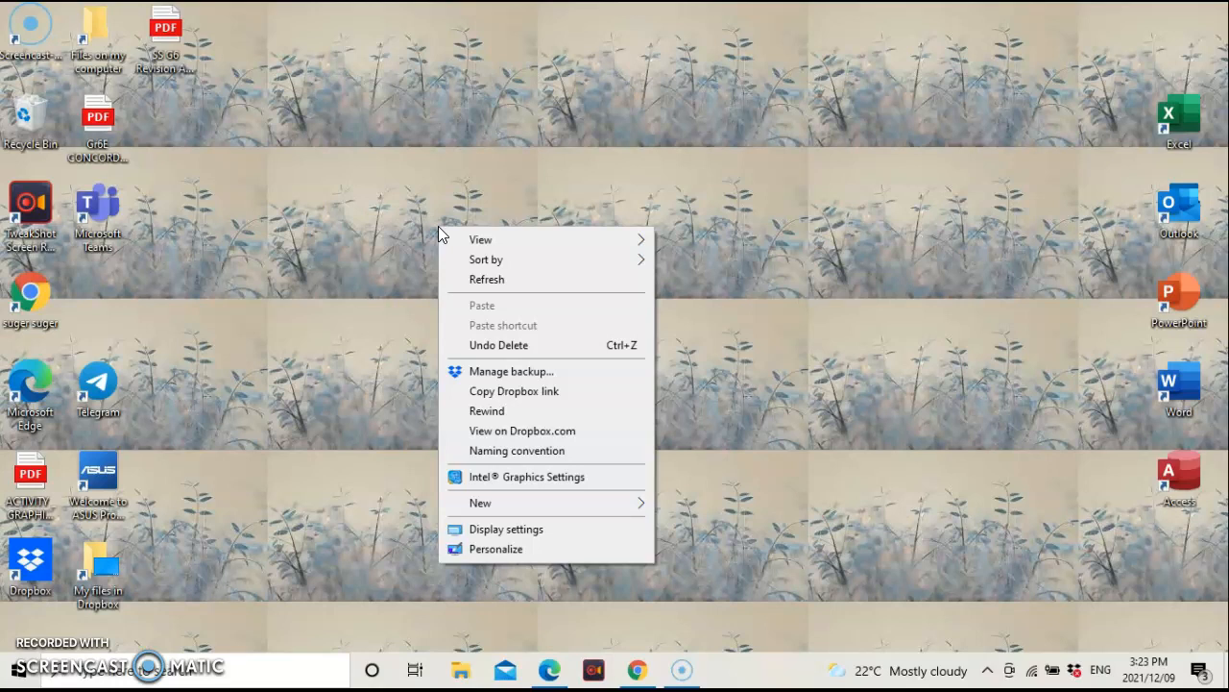
{"action": "mouse_move", "coordinate": [478, 241]}
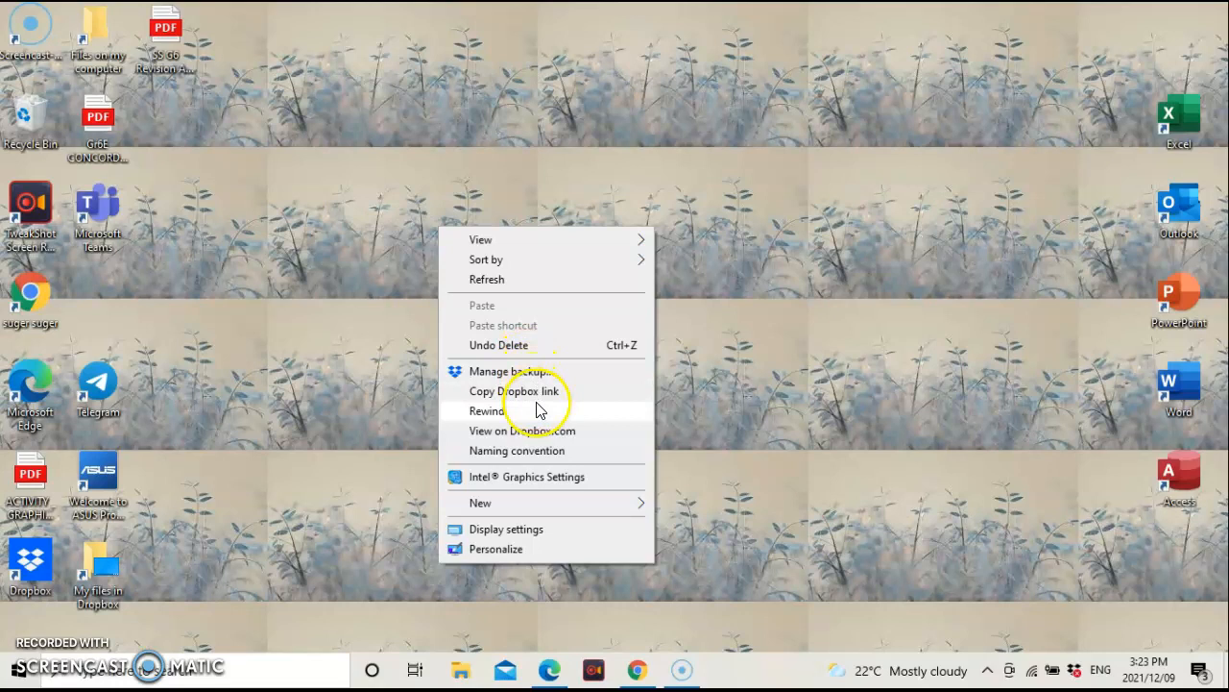
{"action": "mouse_move", "coordinate": [552, 507]}
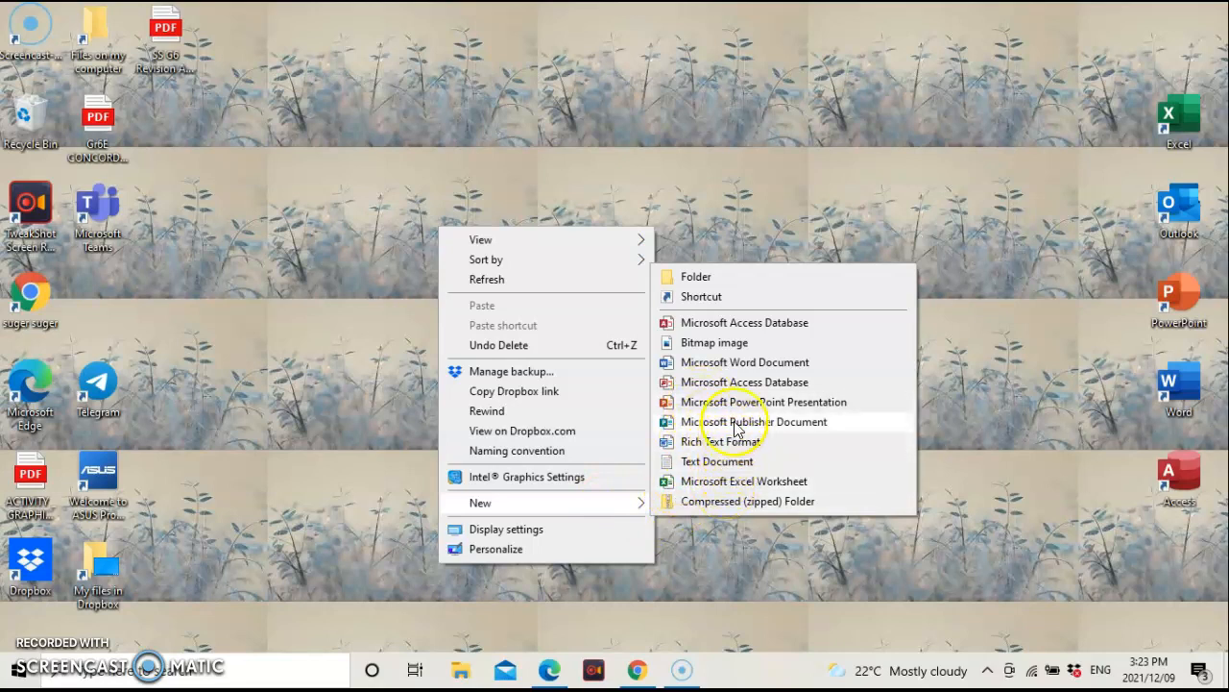
{"action": "left_click", "coordinate": [709, 278]}
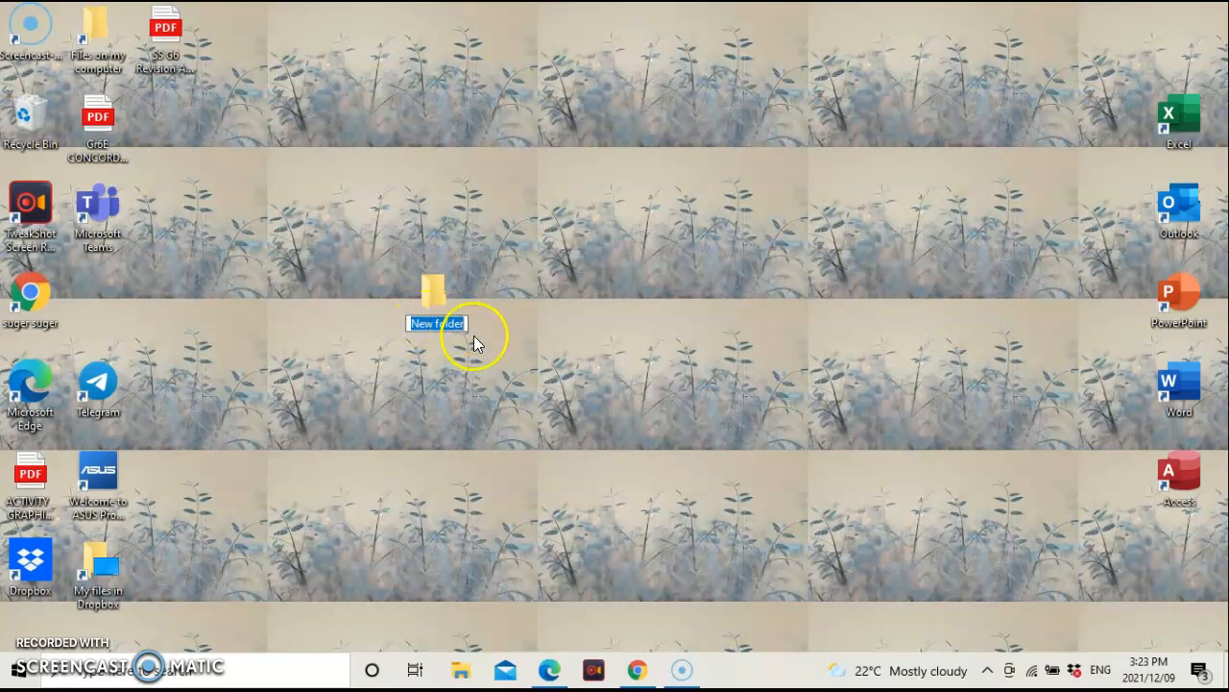
{"action": "key", "text": "BackSpace"}
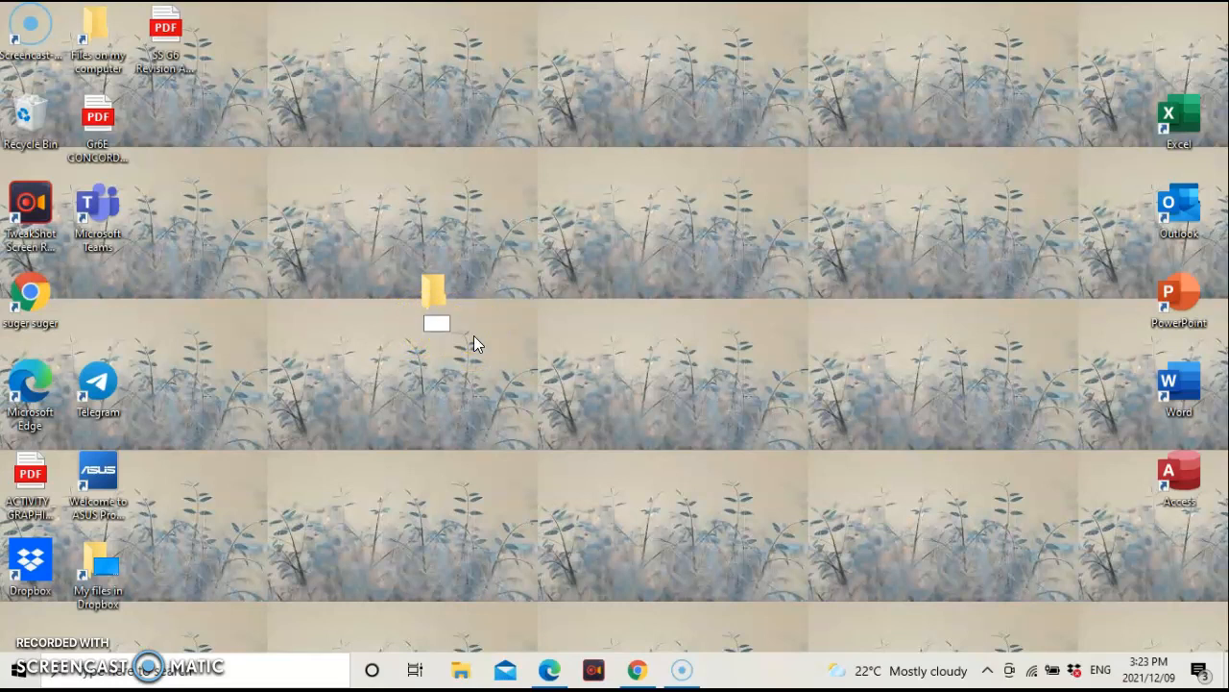
{"action": "type", "text": "vcS SC"}
{"action": "key", "text": "BackSpace"}
{"action": "type", "text": "choolwork"}
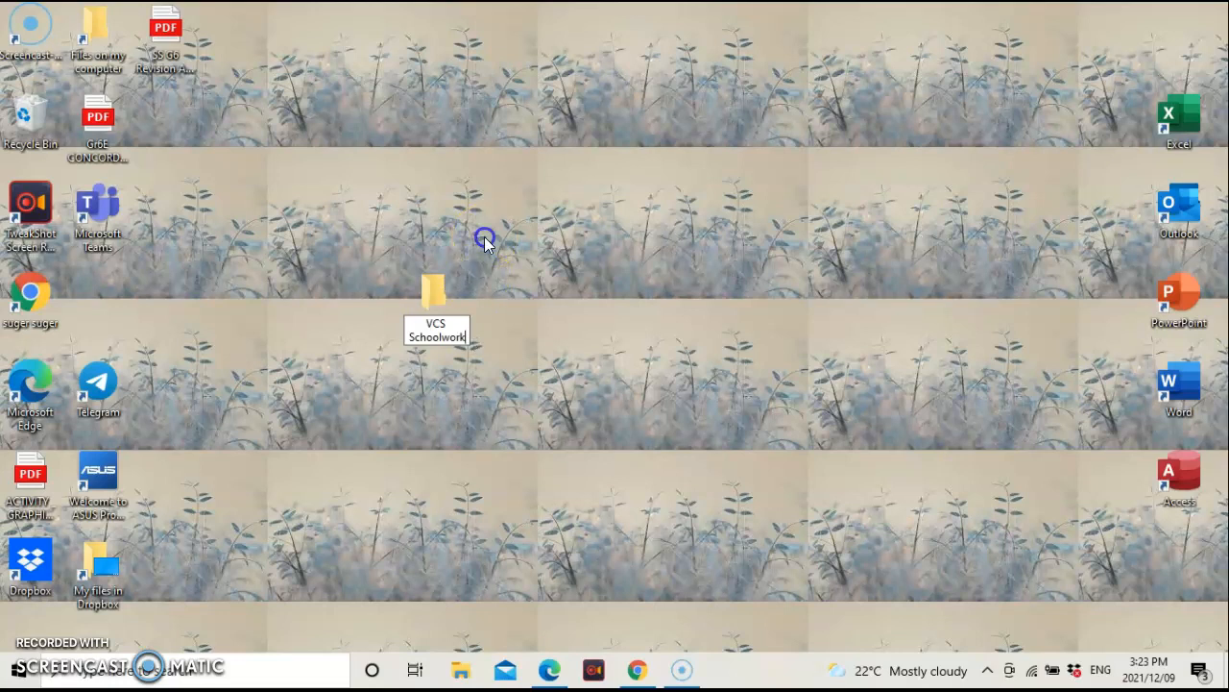
{"action": "key", "text": "Return"}
{"action": "left_click", "coordinate": [575, 377]}
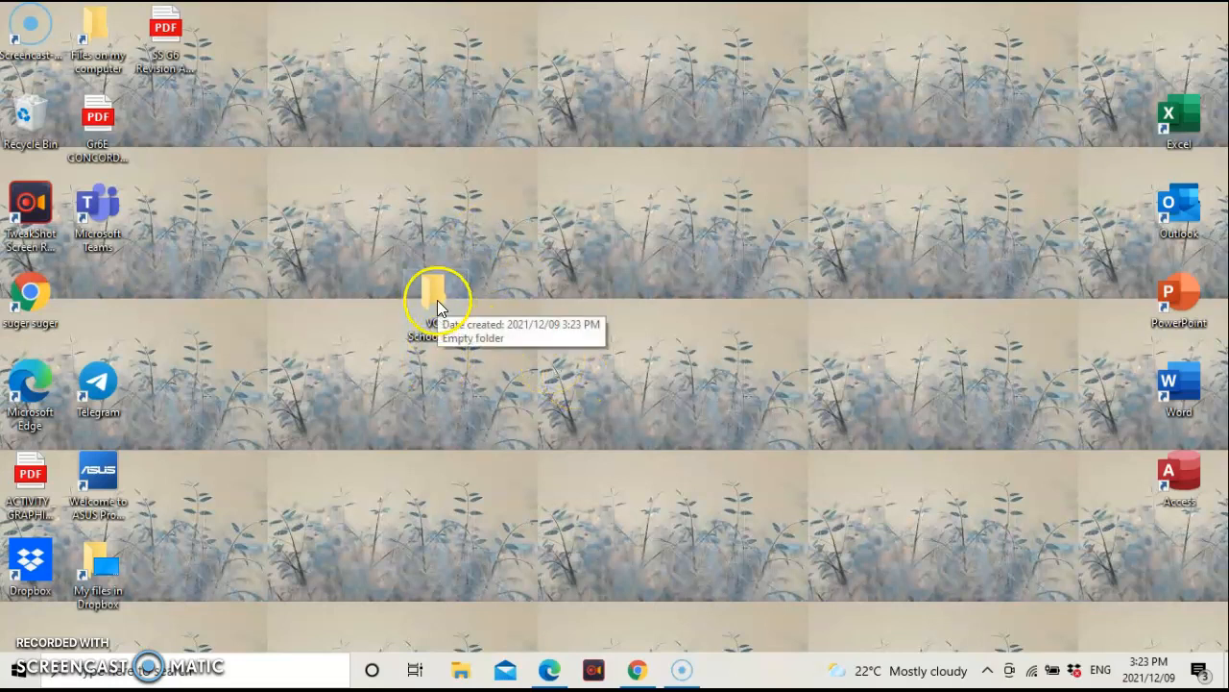
Move the VCS Schoolwork folder into the free spot between the Microsoft Teams and Telegram icons, and open it
{"action": "double_click", "coordinate": [430, 293]}
{"action": "left_click_drag", "start_coordinate": [429, 293], "coordinate": [107, 300]}
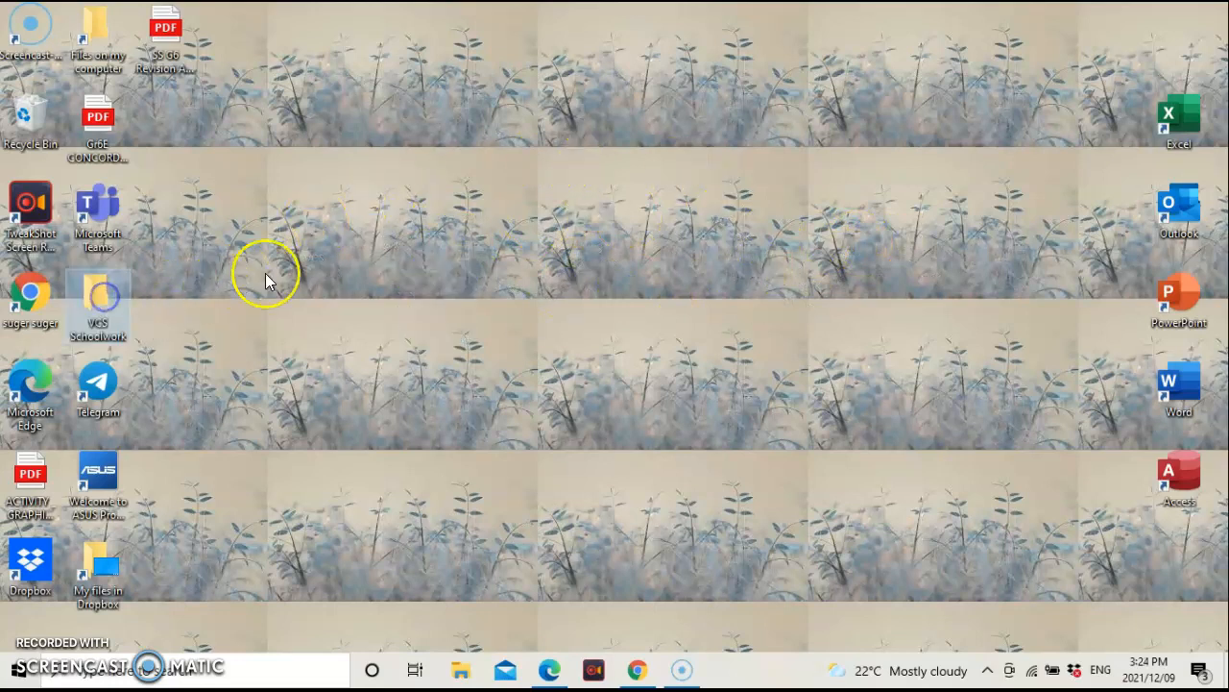
{"action": "left_click", "coordinate": [111, 296]}
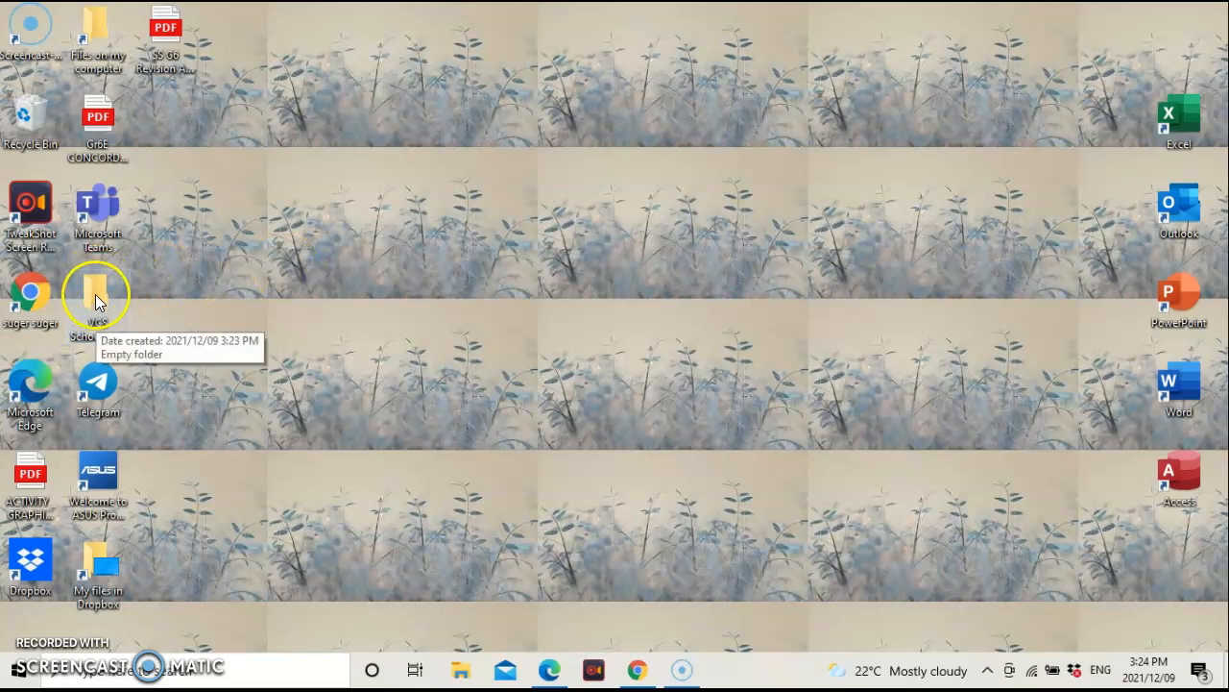
{"action": "double_click", "coordinate": [96, 297]}
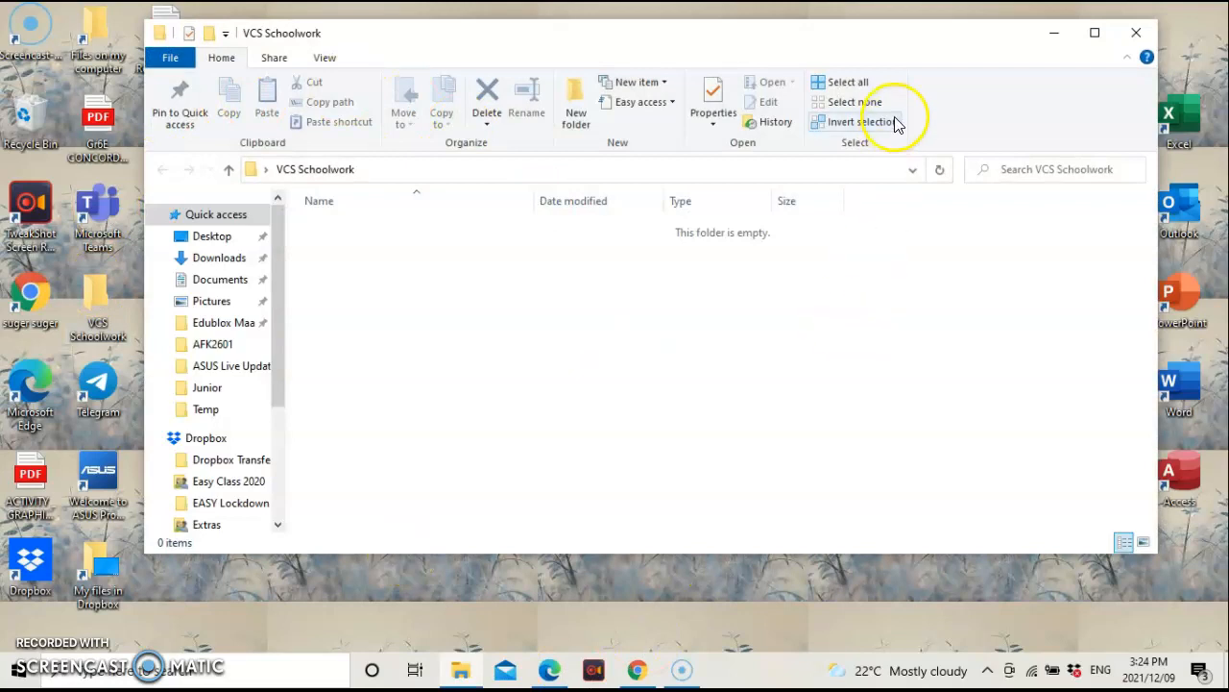
{"action": "left_click_drag", "start_coordinate": [891, 38], "coordinate": [853, 91]}
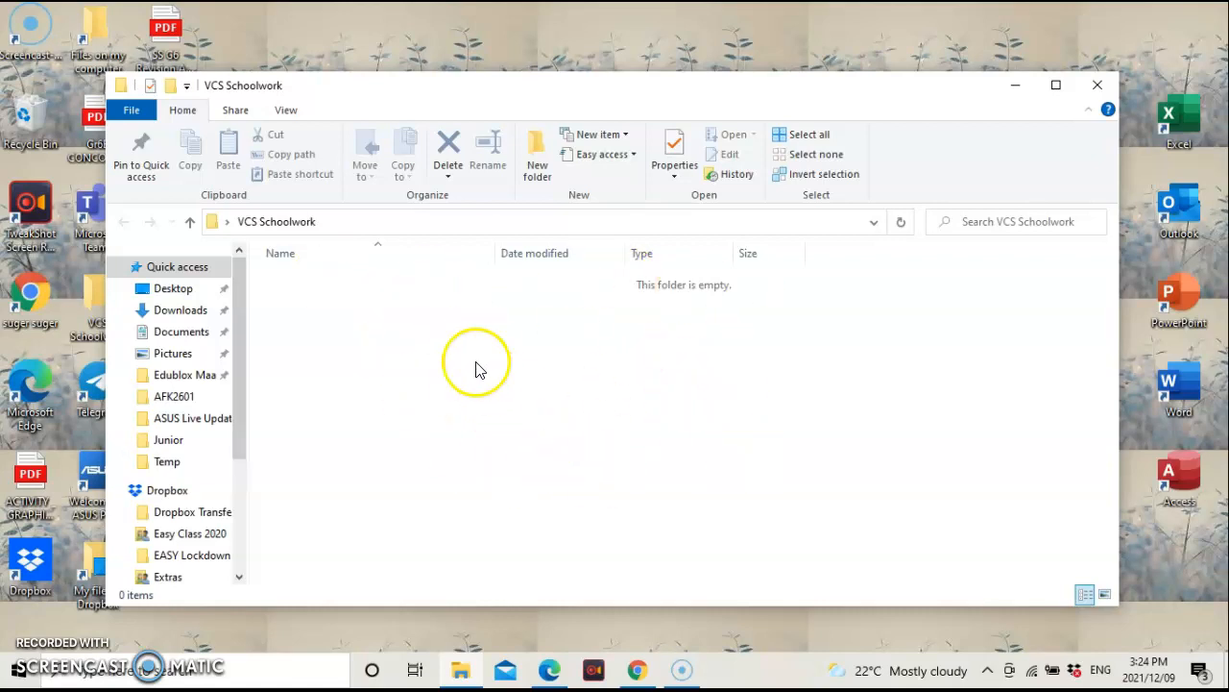
{"action": "right_click", "coordinate": [366, 326]}
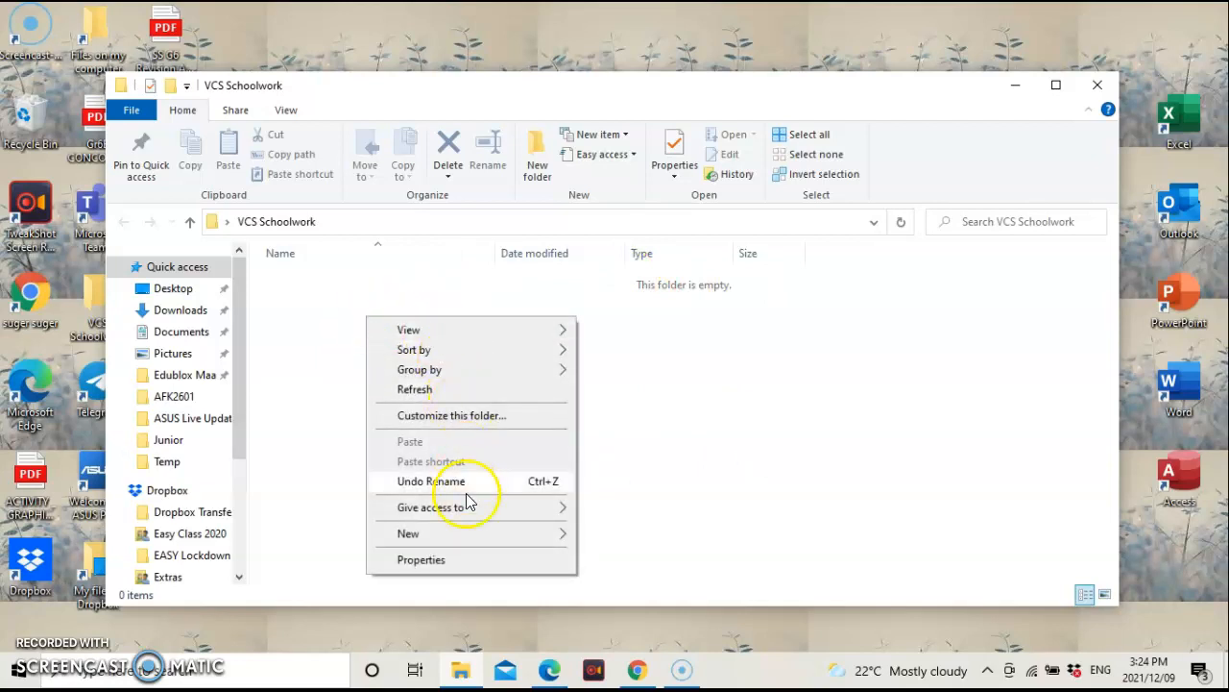
{"action": "mouse_move", "coordinate": [468, 533]}
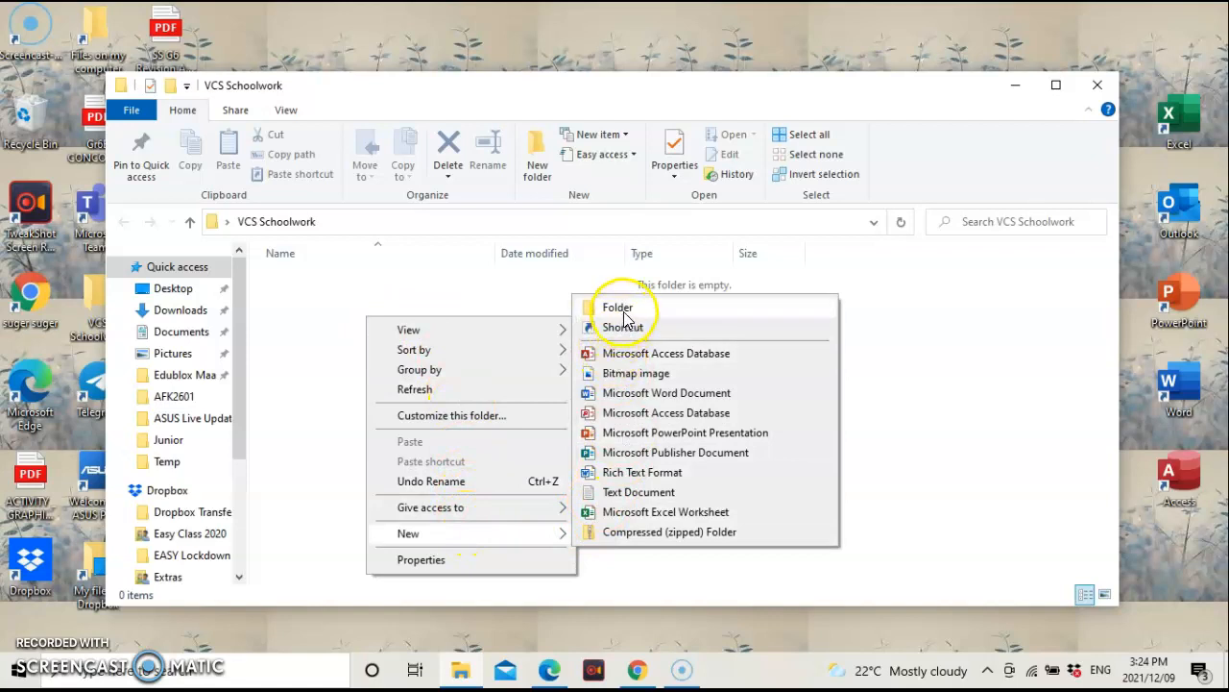
{"action": "left_click", "coordinate": [338, 296]}
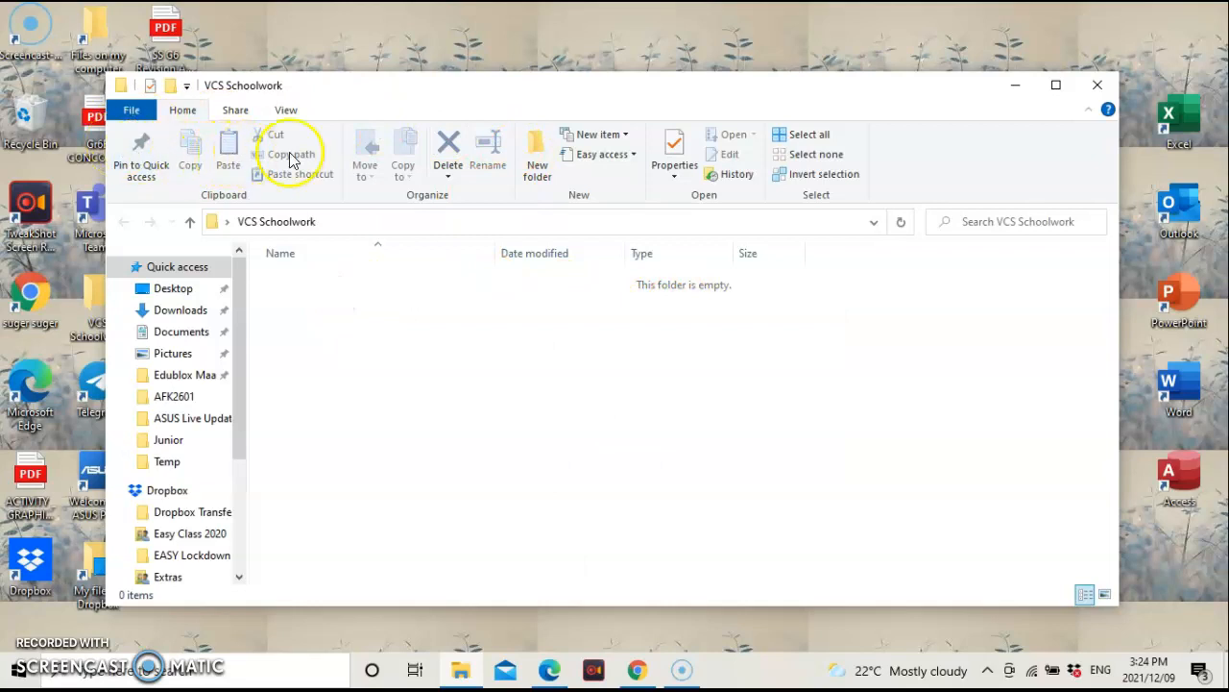
Create a subfolder named 2021 inside the VCS Schoolwork folder
{"action": "left_click", "coordinate": [538, 166]}
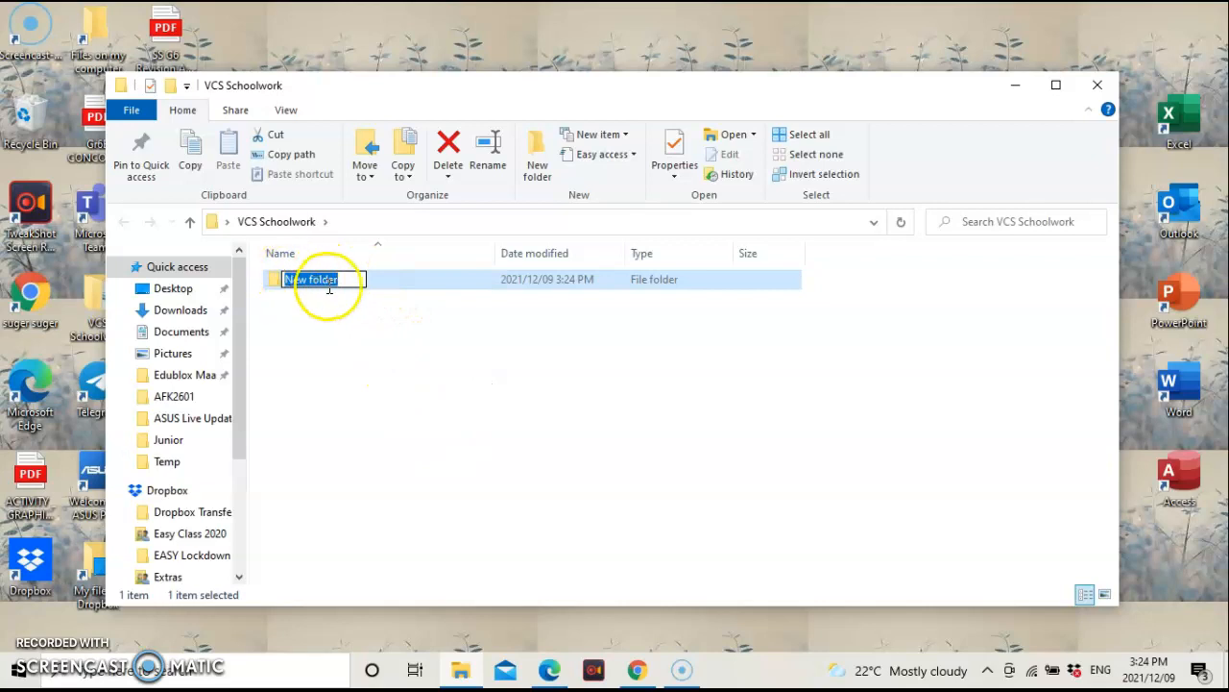
{"action": "key", "text": "BackSpace"}
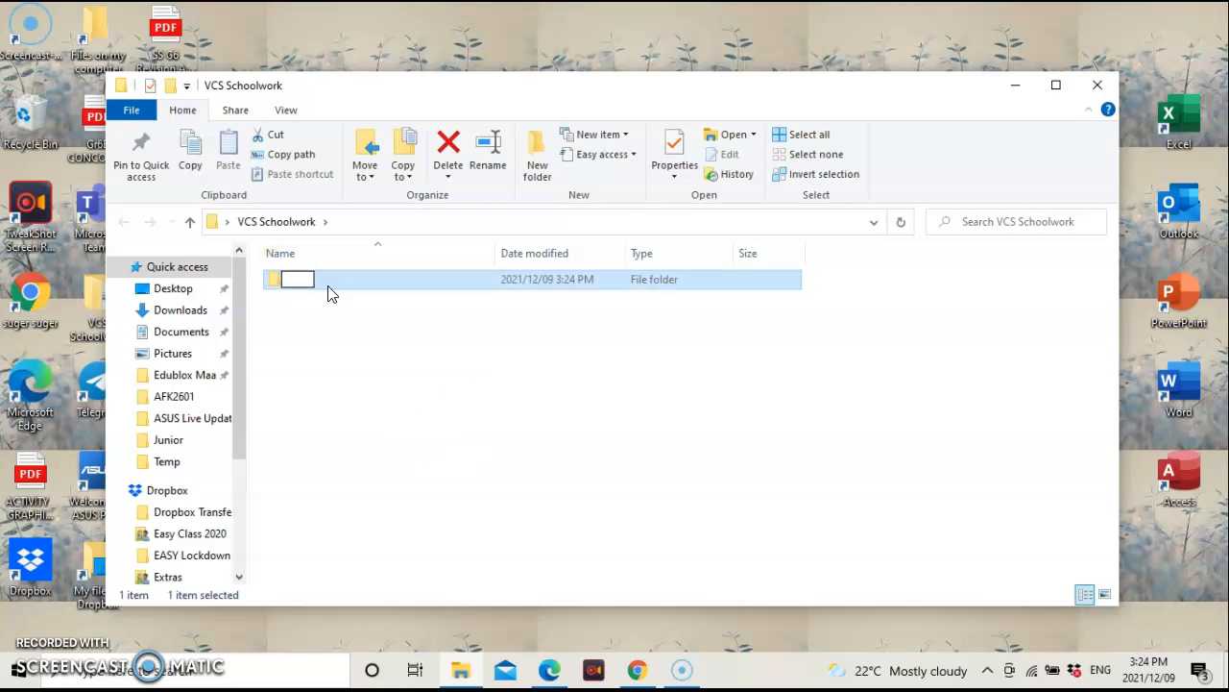
{"action": "type", "text": "2021"}
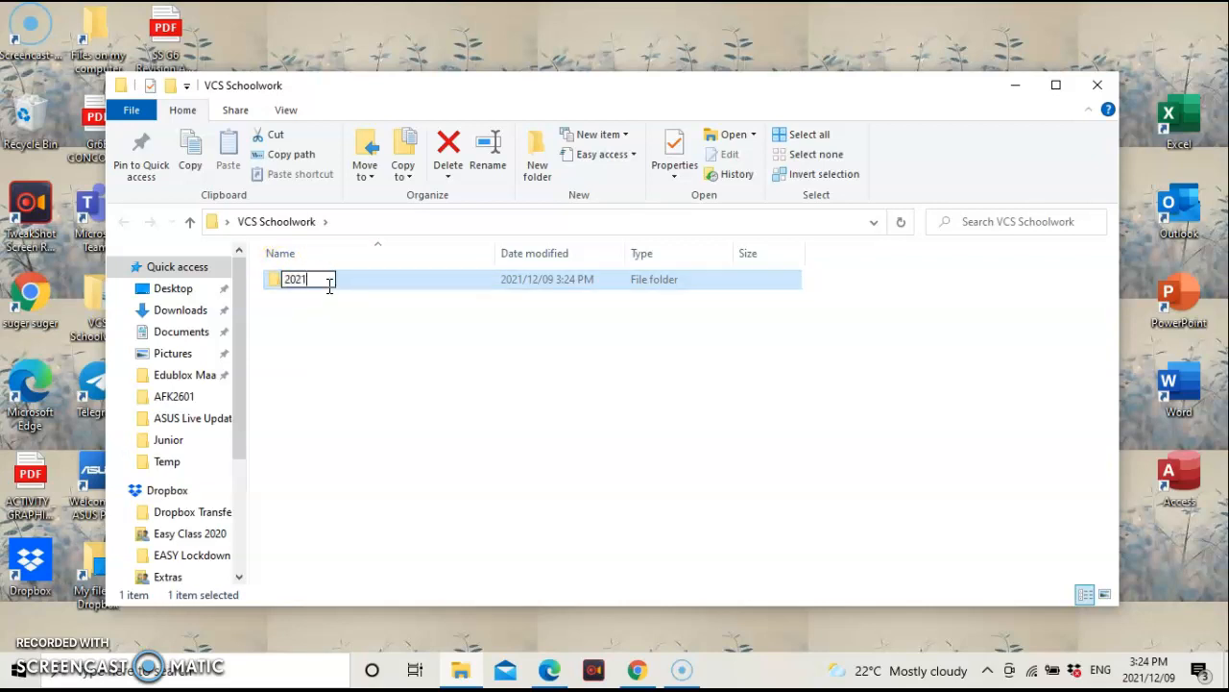
{"action": "left_click", "coordinate": [323, 302]}
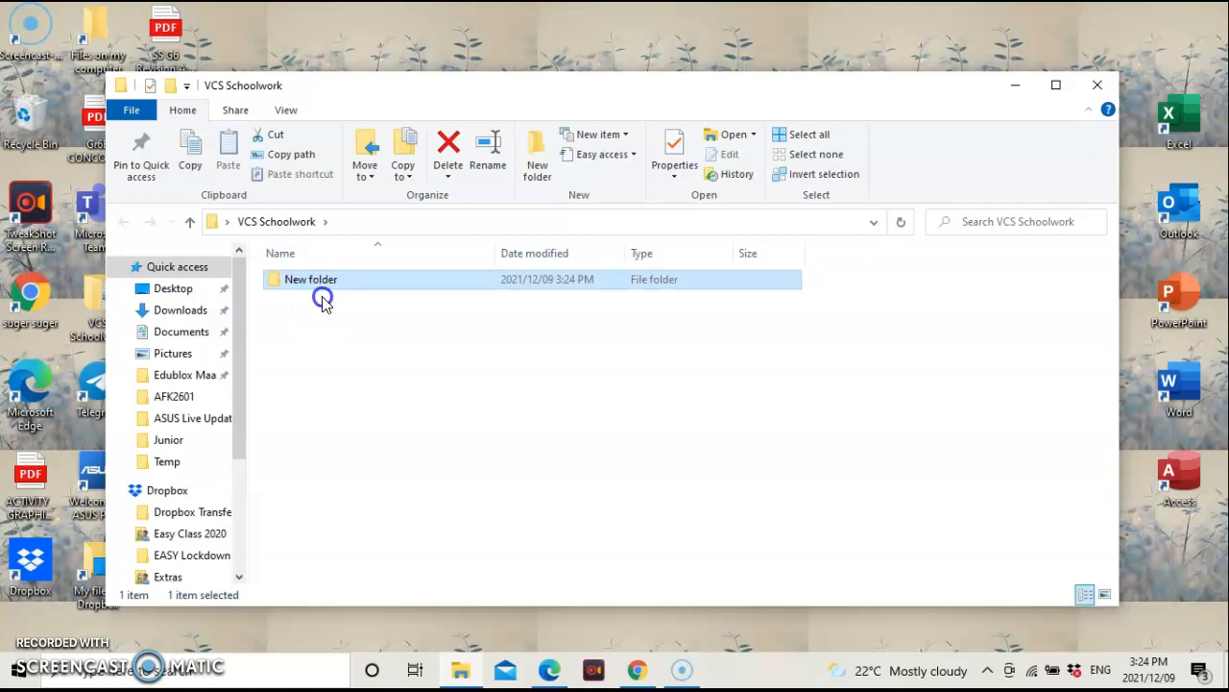
Add a second subfolder named 2022 inside VCS Schoolwork
{"action": "left_click", "coordinate": [536, 165]}
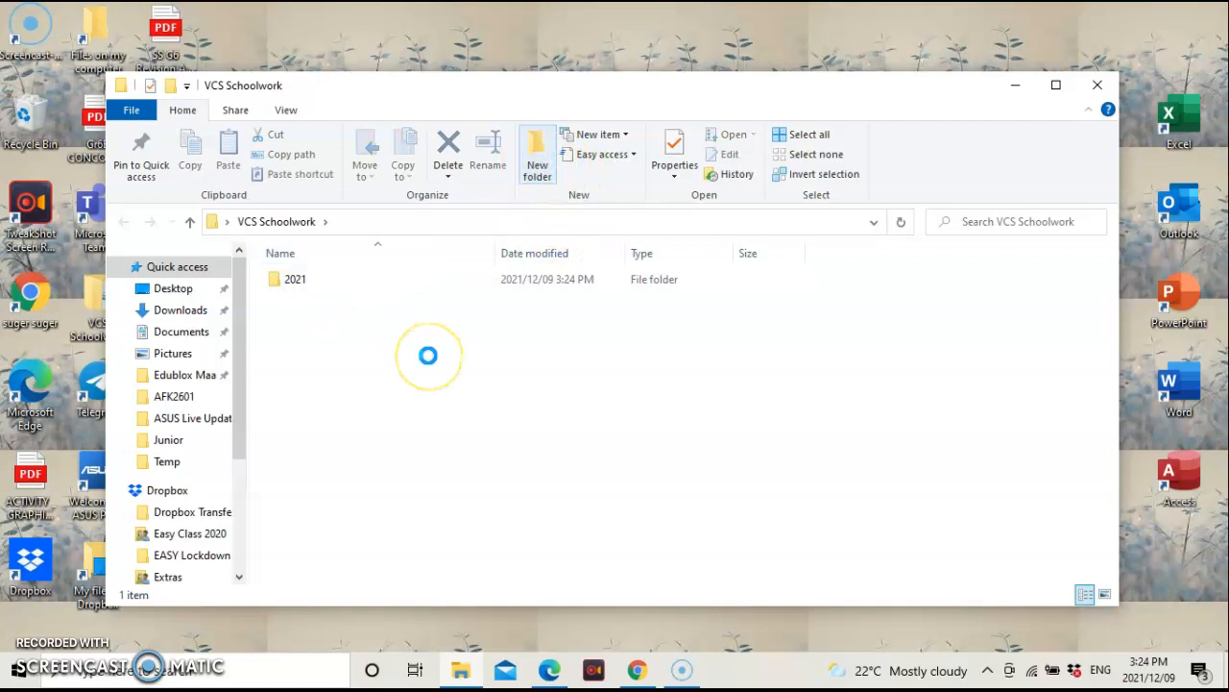
{"action": "key", "text": "BackSpace"}
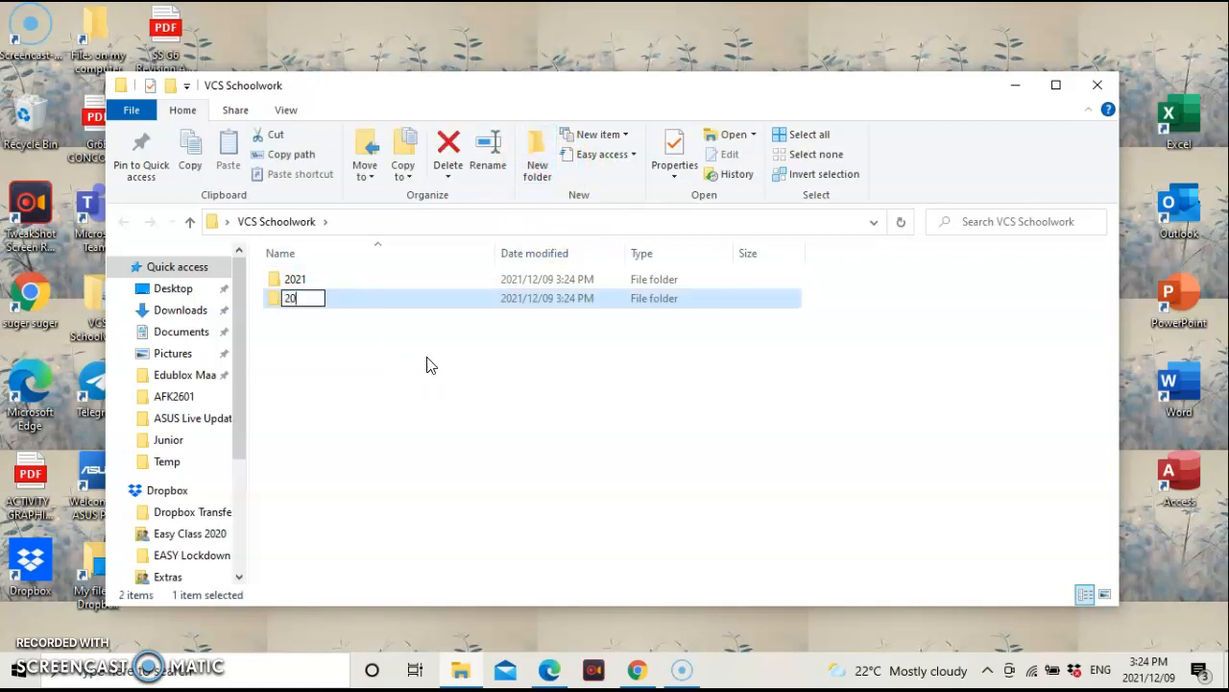
{"action": "left_click", "coordinate": [403, 349]}
{"action": "left_click", "coordinate": [302, 336]}
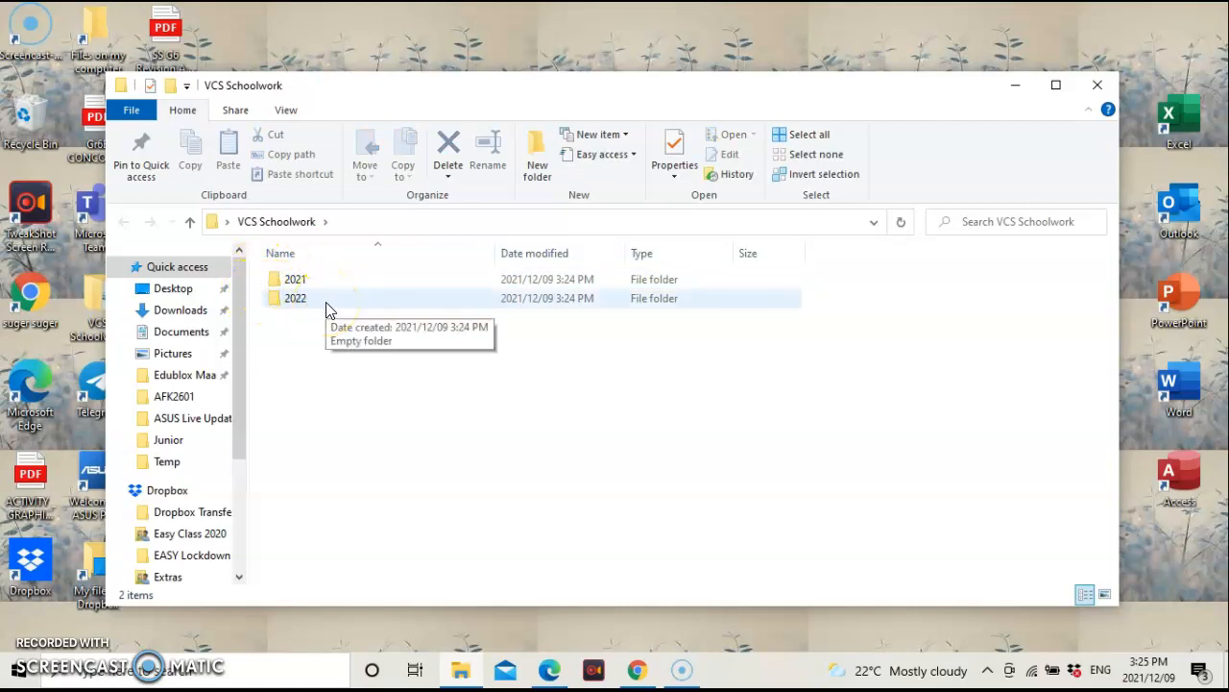
Open the 2021 folder and create a subject folder named English in it
{"action": "double_click", "coordinate": [298, 281]}
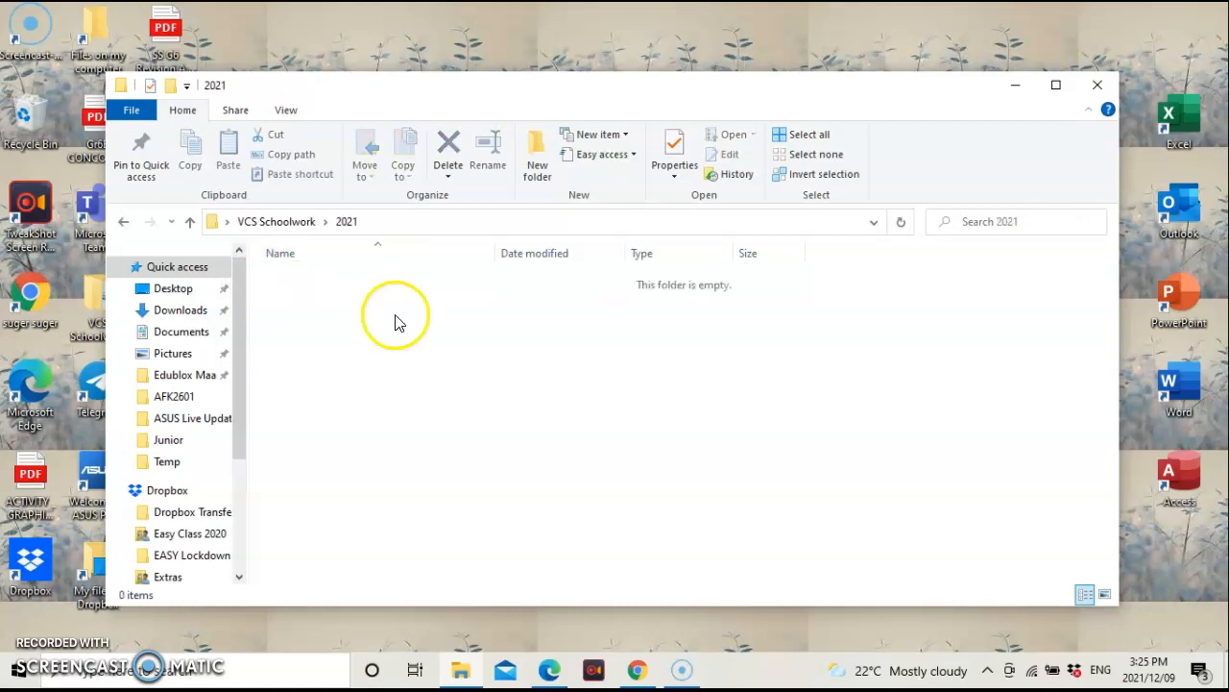
{"action": "left_click", "coordinate": [537, 165]}
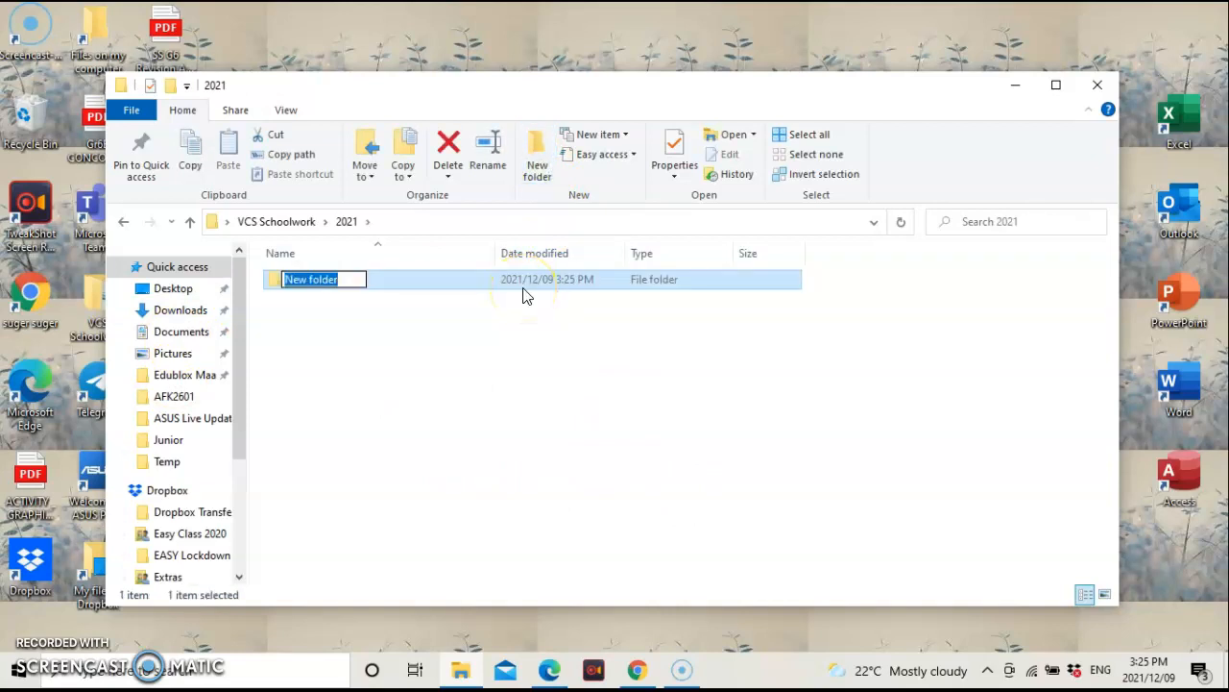
{"action": "type", "text": "Eng"}
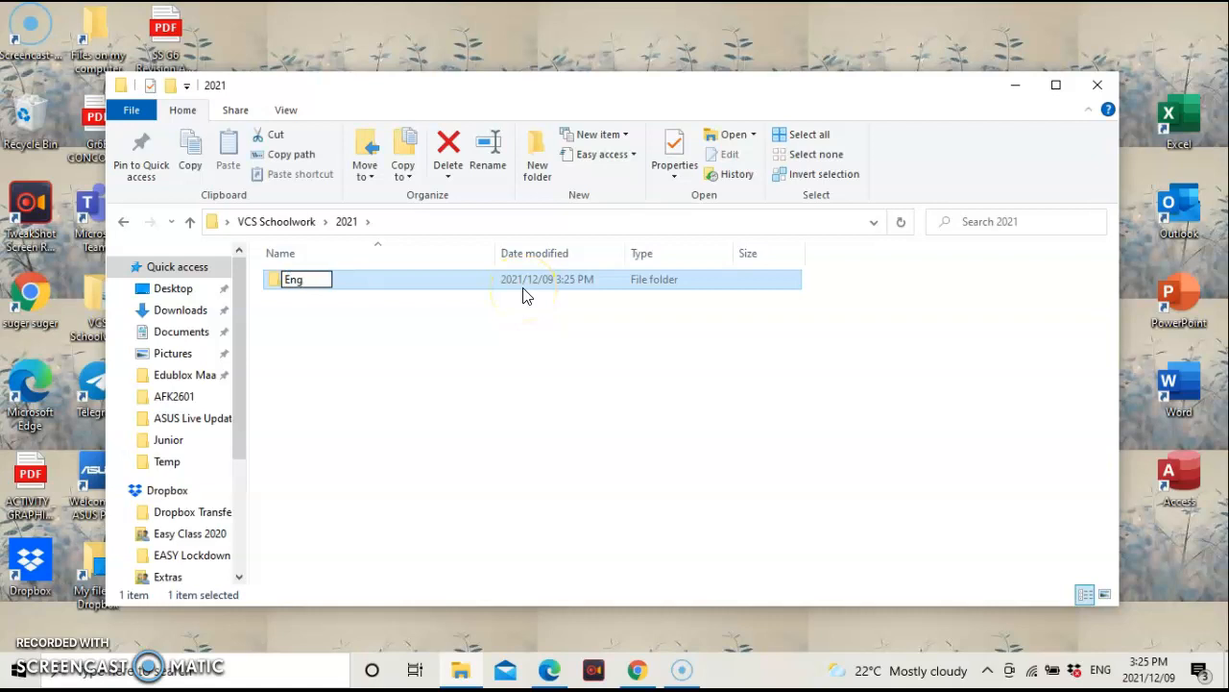
{"action": "type", "text": "lish"}
{"action": "left_click", "coordinate": [384, 352]}
Add two more subject folders named LO and Maths inside the 2021 folder
{"action": "left_click", "coordinate": [538, 170]}
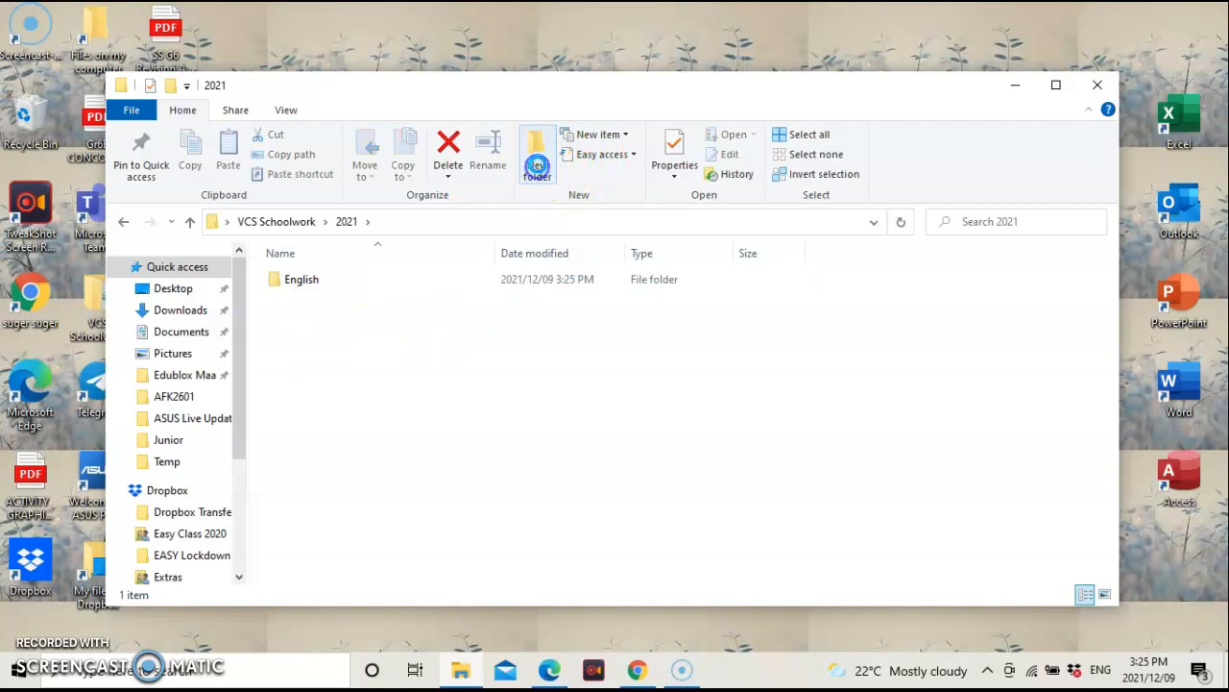
{"action": "type", "text": "LO"}
{"action": "left_click", "coordinate": [509, 326]}
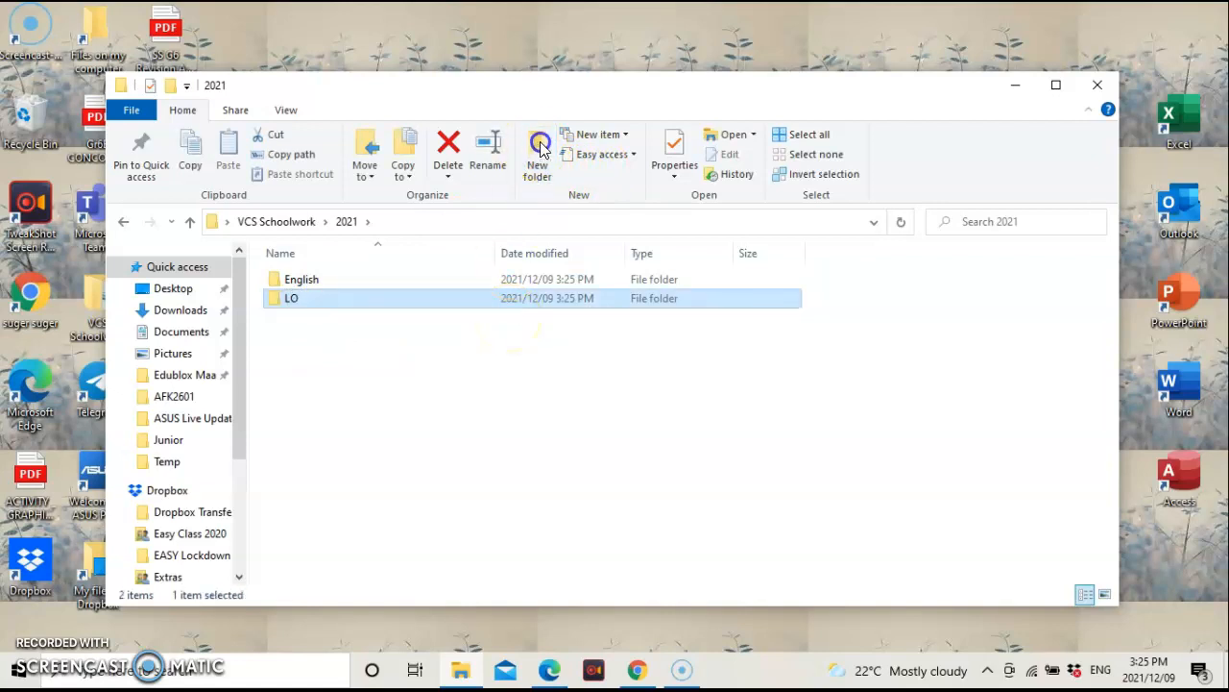
{"action": "left_click", "coordinate": [501, 276]}
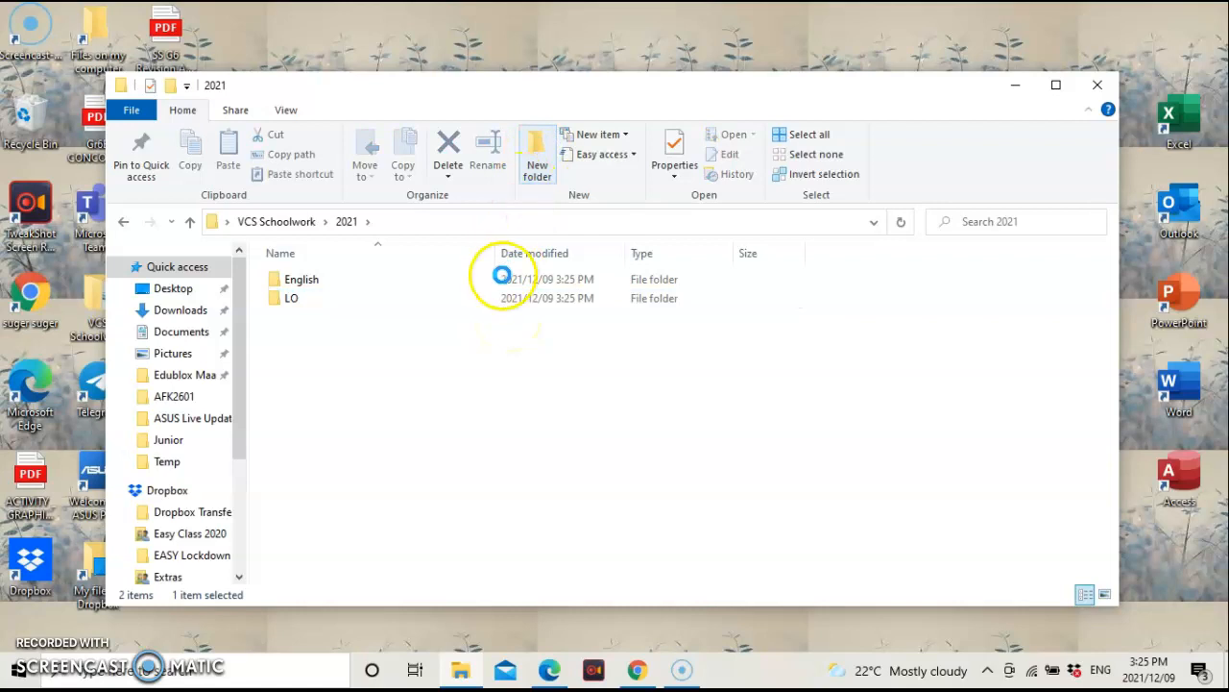
{"action": "type", "text": "Mat"}
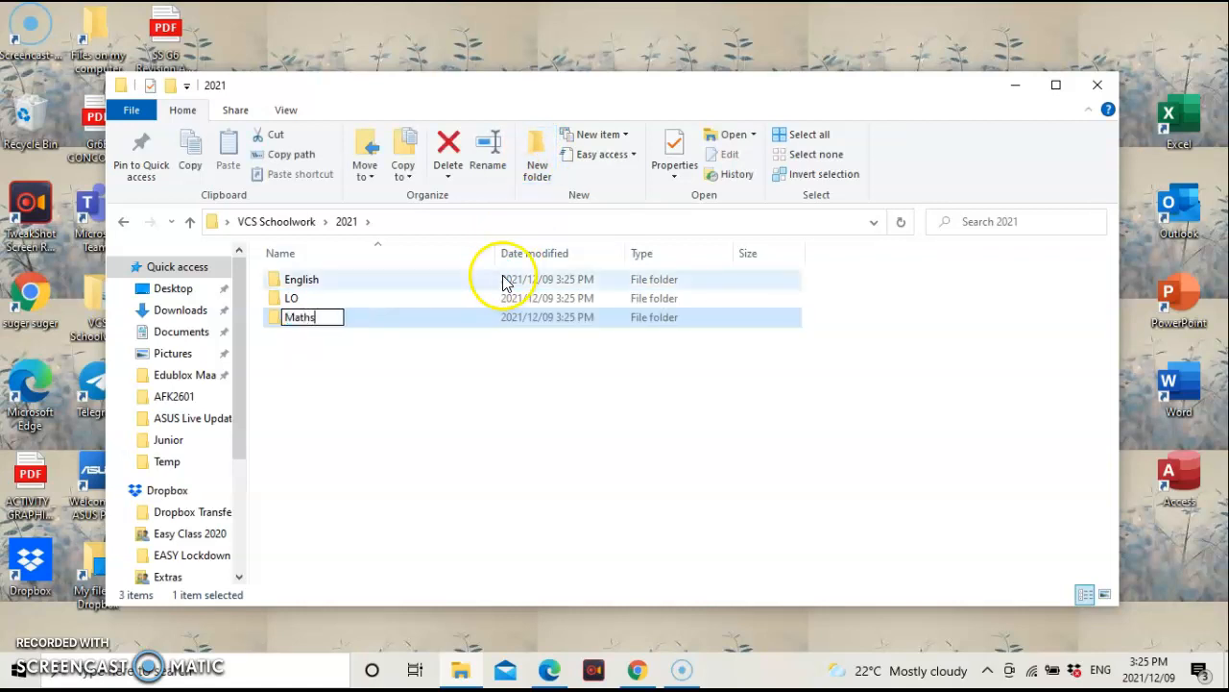
{"action": "type", "text": "hs"}
{"action": "left_click", "coordinate": [417, 428]}
Create a subject folder named Afrikaans inside the 2021 folder
{"action": "left_click", "coordinate": [540, 173]}
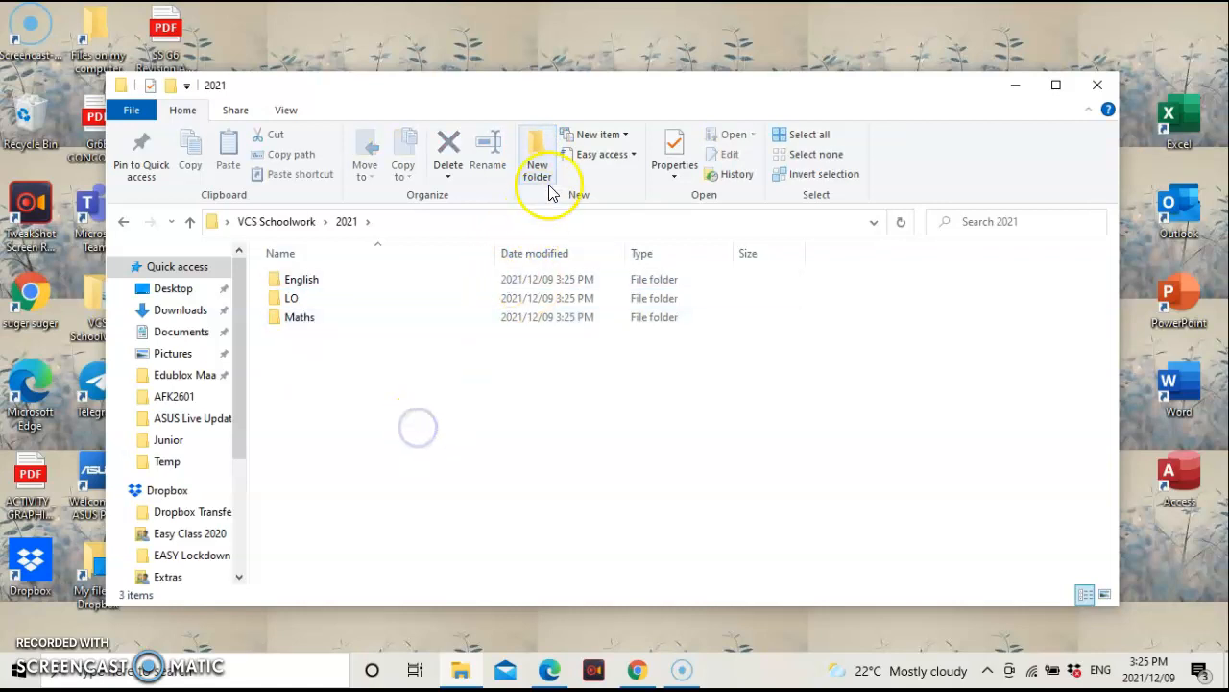
{"action": "type", "text": "Afrika"}
{"action": "left_click", "coordinate": [433, 450]}
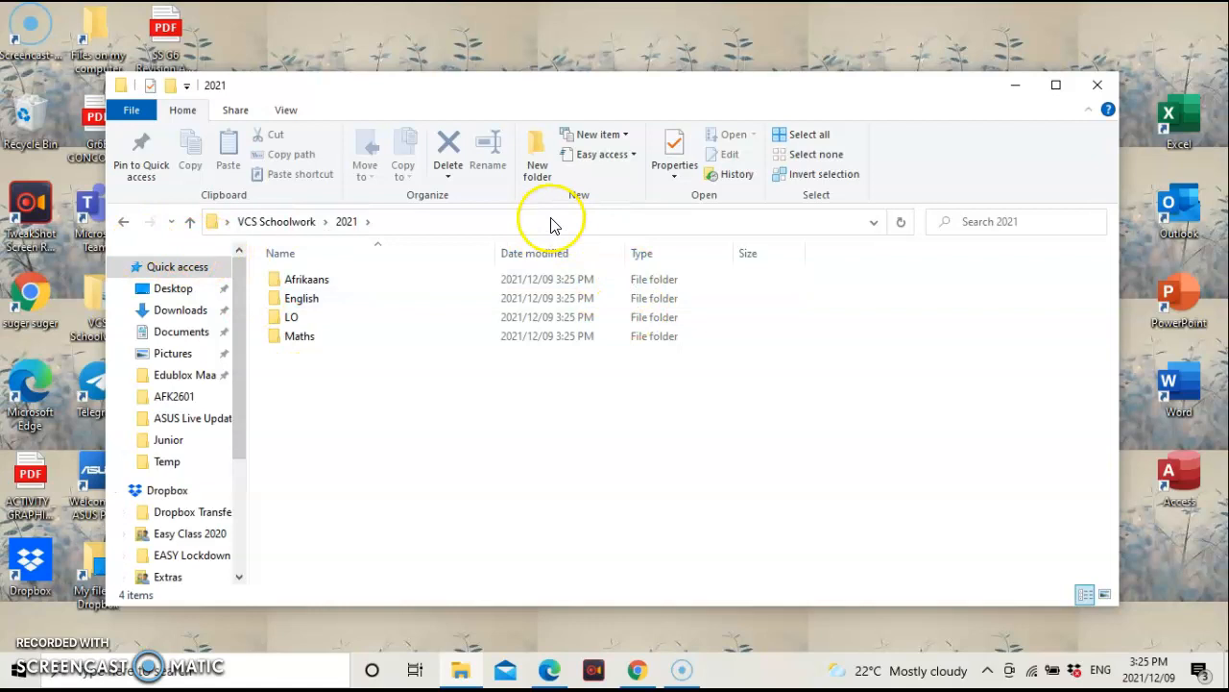
Return to VCS Schoolwork, open the 2022 folder and create a subject folder named English in it
{"action": "left_click", "coordinate": [124, 223]}
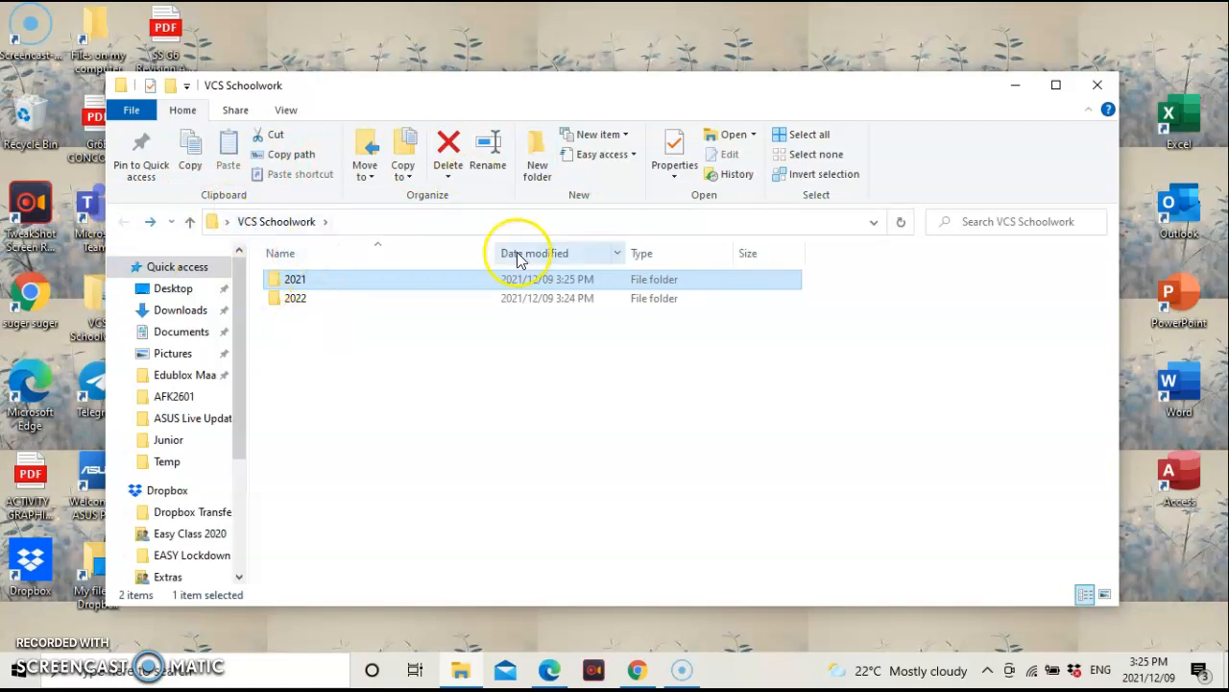
{"action": "double_click", "coordinate": [301, 305]}
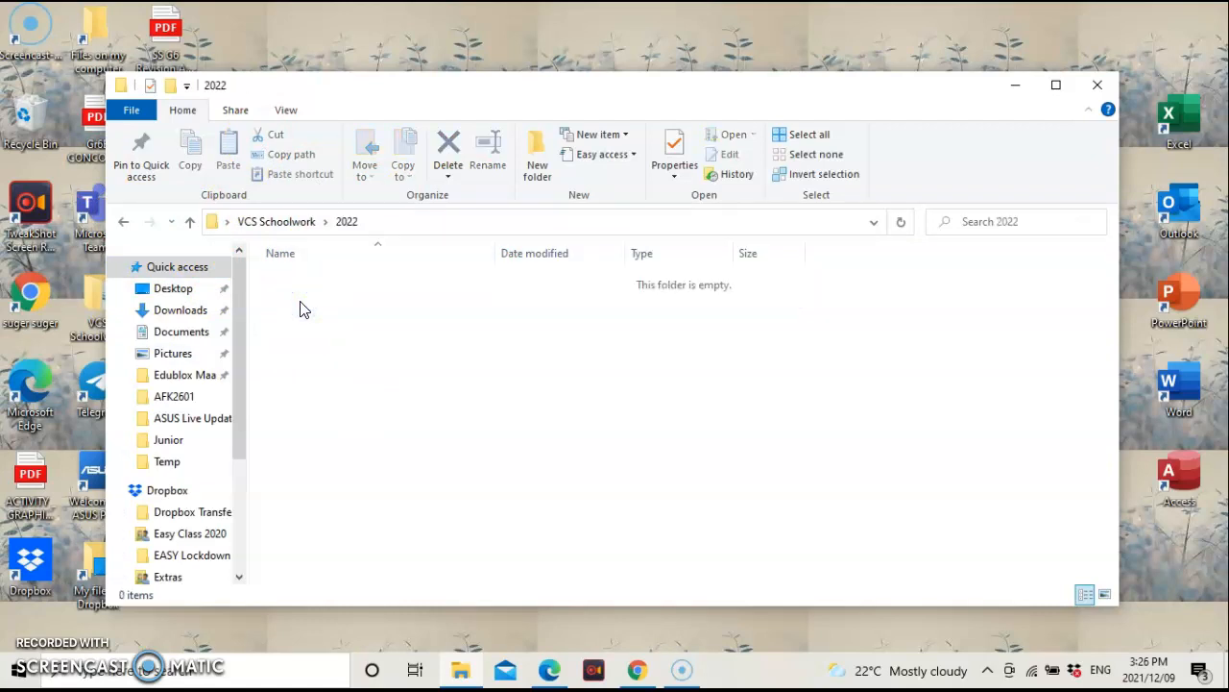
{"action": "left_click", "coordinate": [530, 171]}
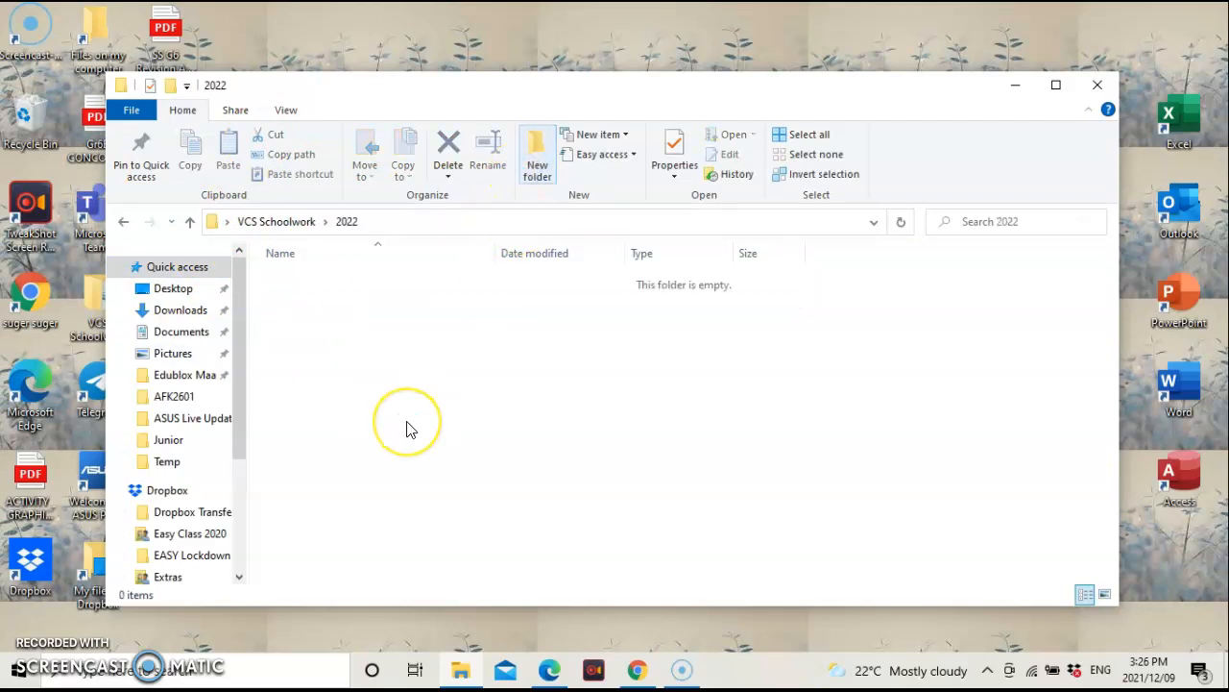
{"action": "key", "text": "BackSpace"}
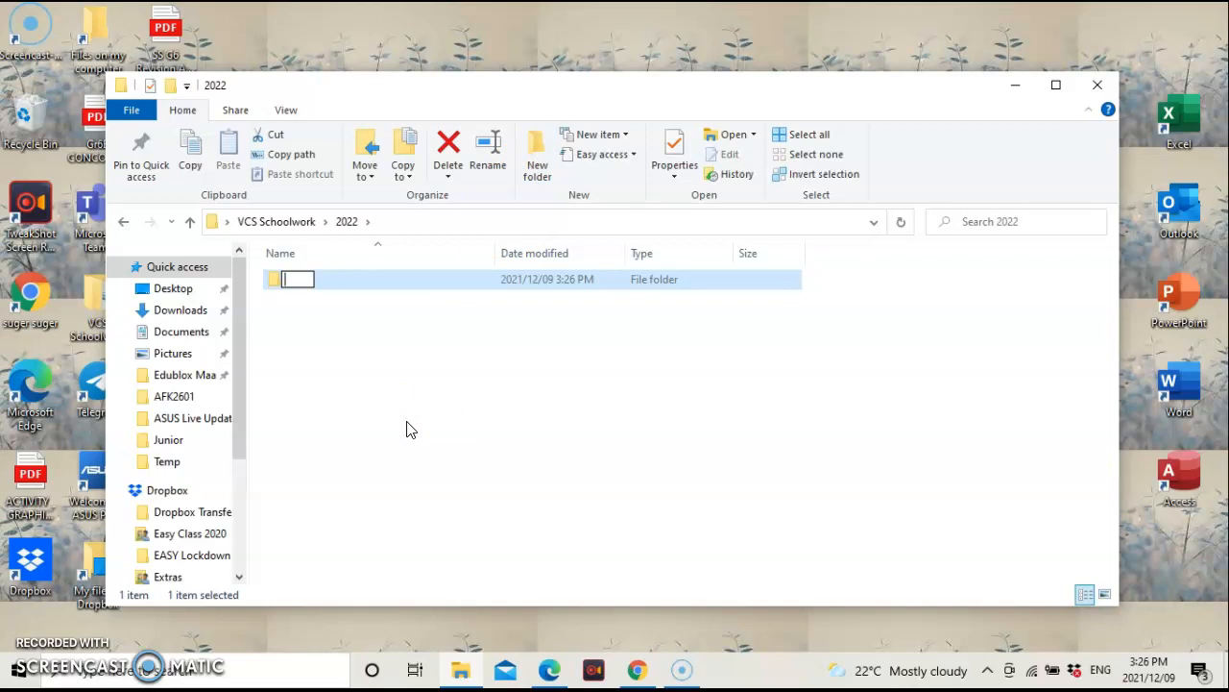
{"action": "type", "text": "nglish"}
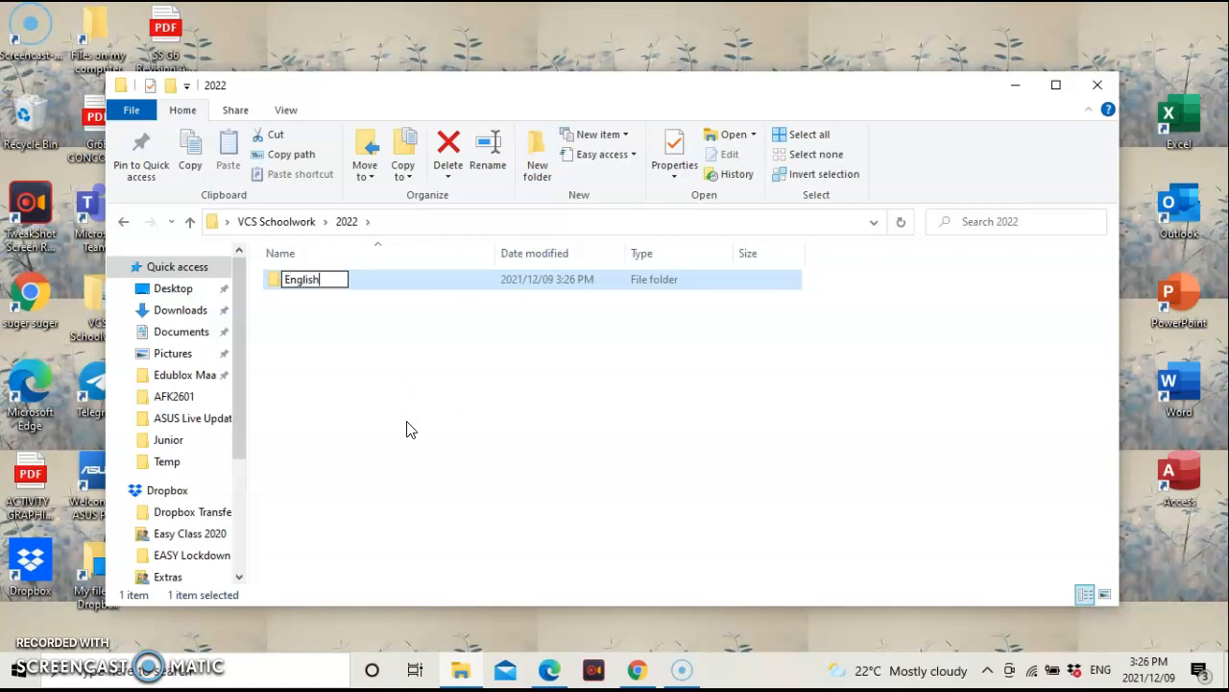
Add a subject folder named Afrikaans inside the 2022 folder
{"action": "left_click", "coordinate": [535, 159]}
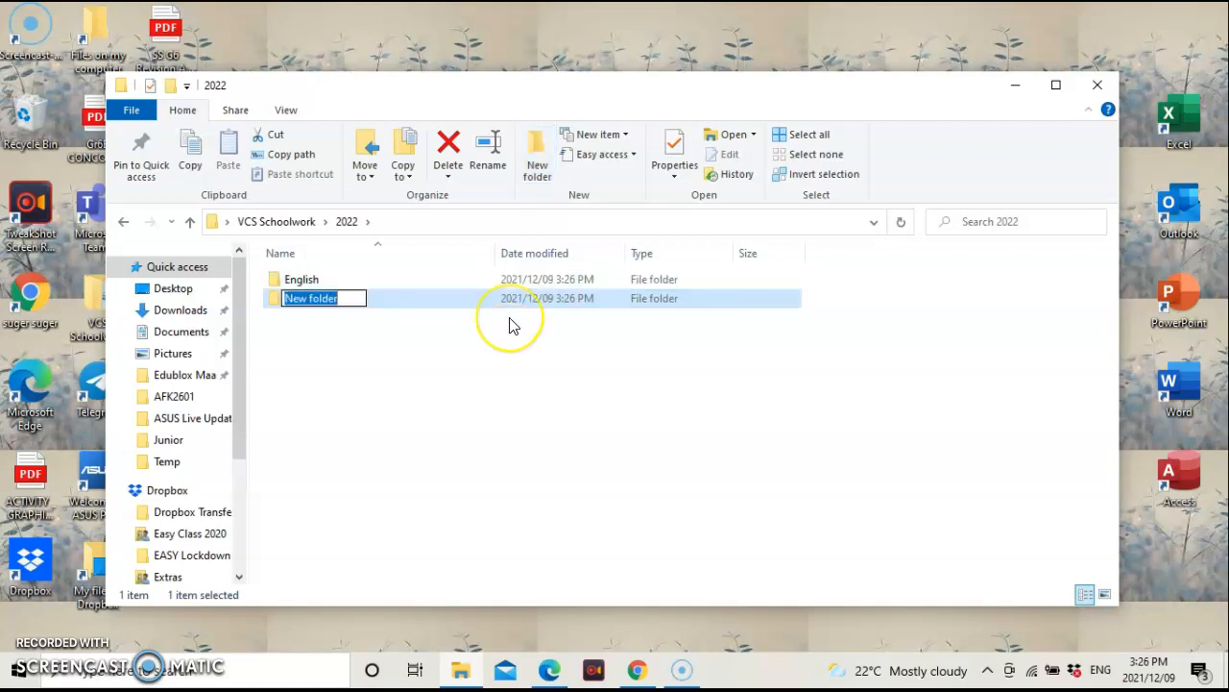
{"action": "type", "text": "Afr"}
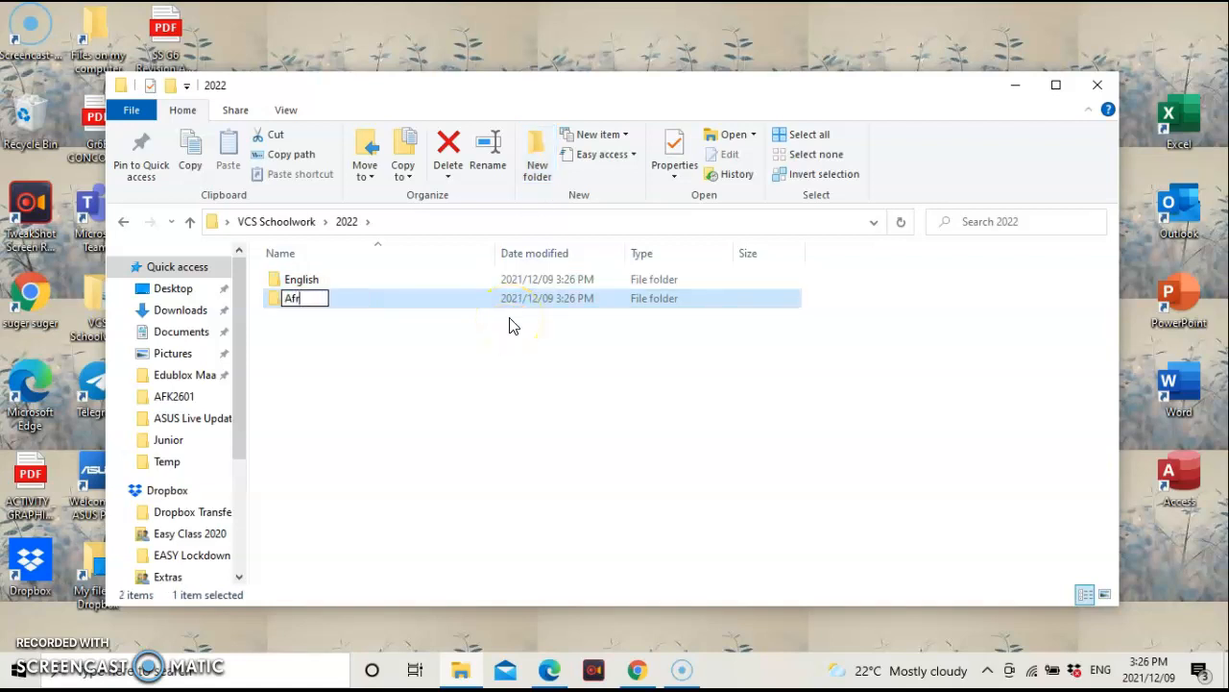
{"action": "type", "text": "ikaans"}
Add a subject folder named Maths inside the 2022 folder and close the folder window
{"action": "left_click", "coordinate": [540, 163]}
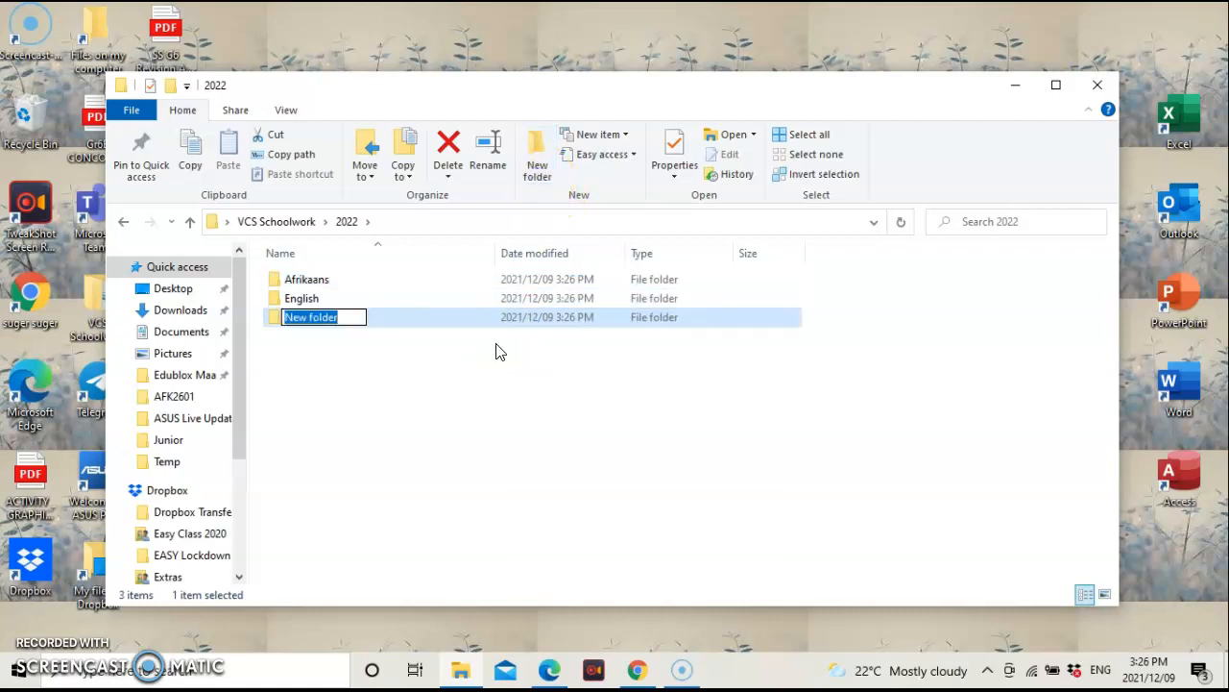
{"action": "type", "text": "Maths"}
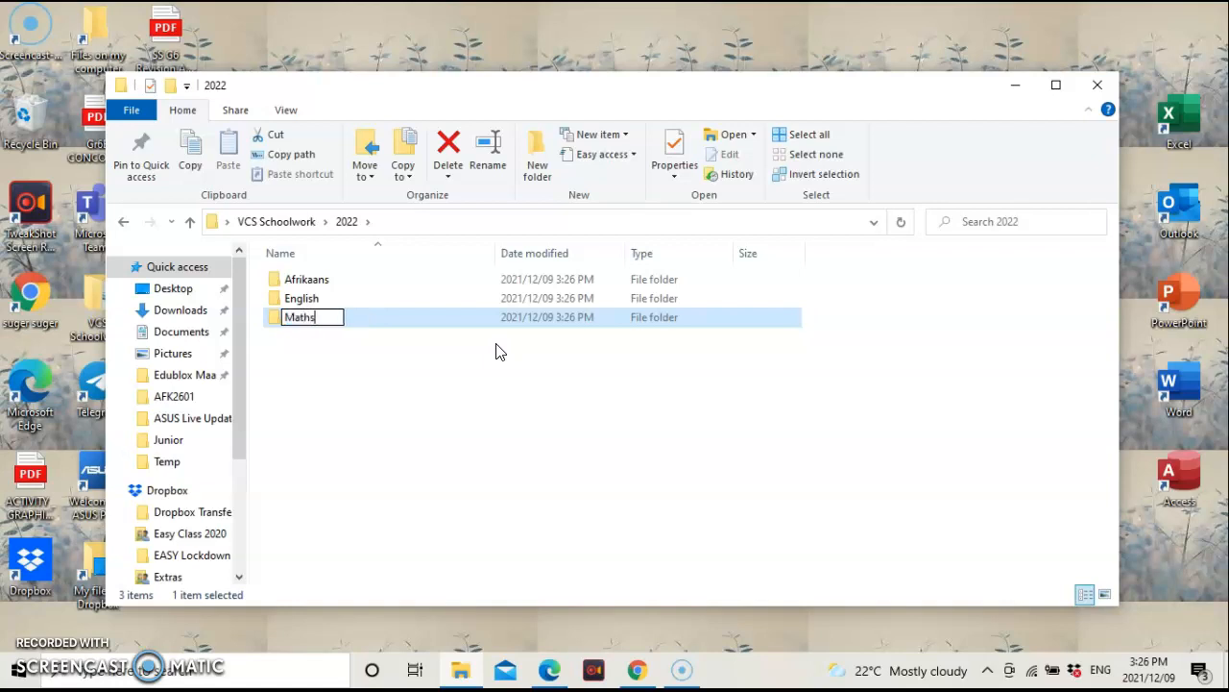
{"action": "left_click", "coordinate": [496, 352]}
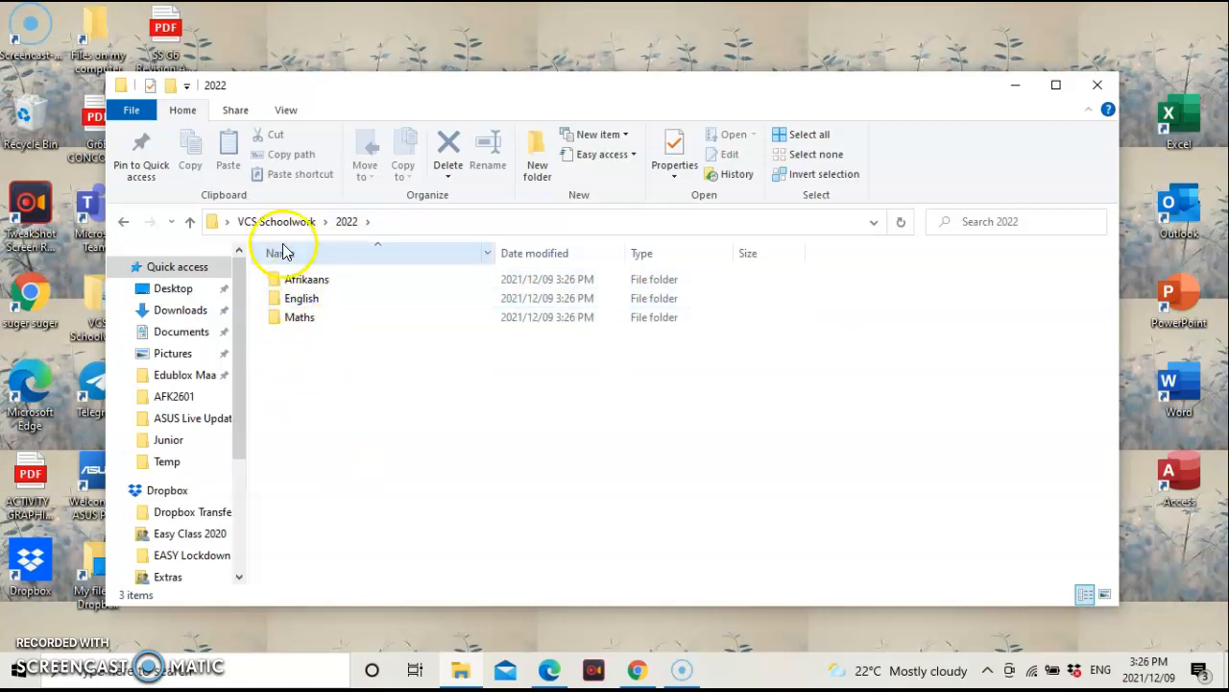
{"action": "left_click", "coordinate": [128, 223]}
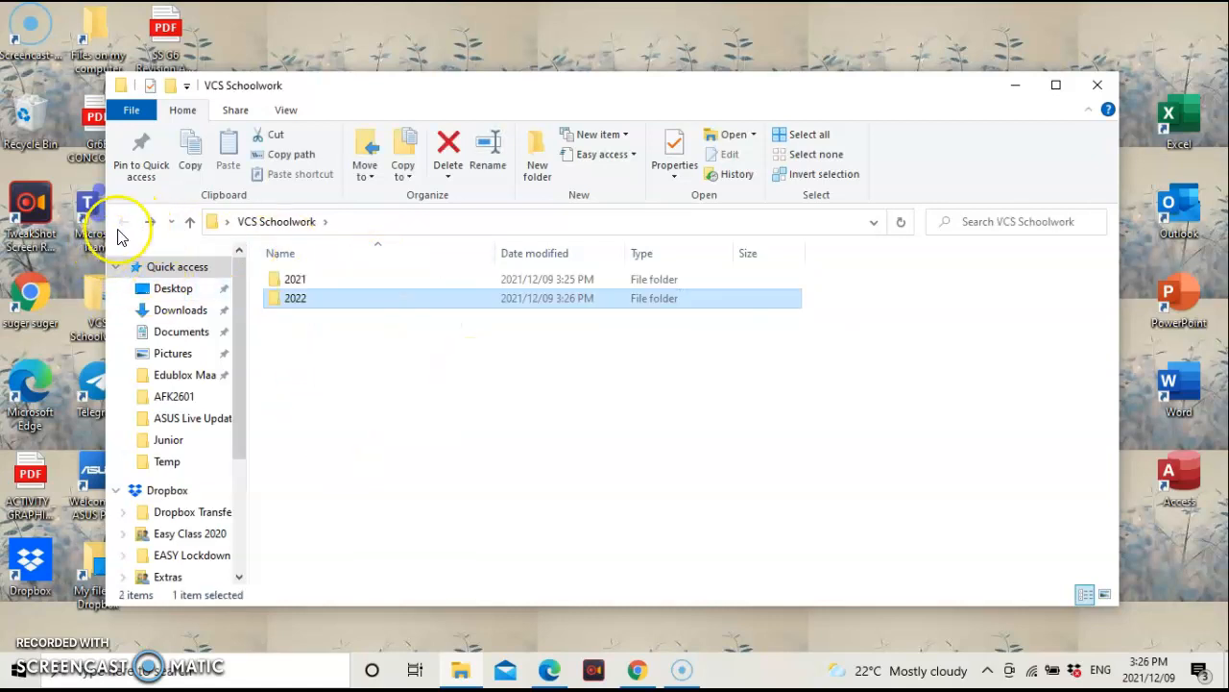
{"action": "left_click", "coordinate": [1098, 85]}
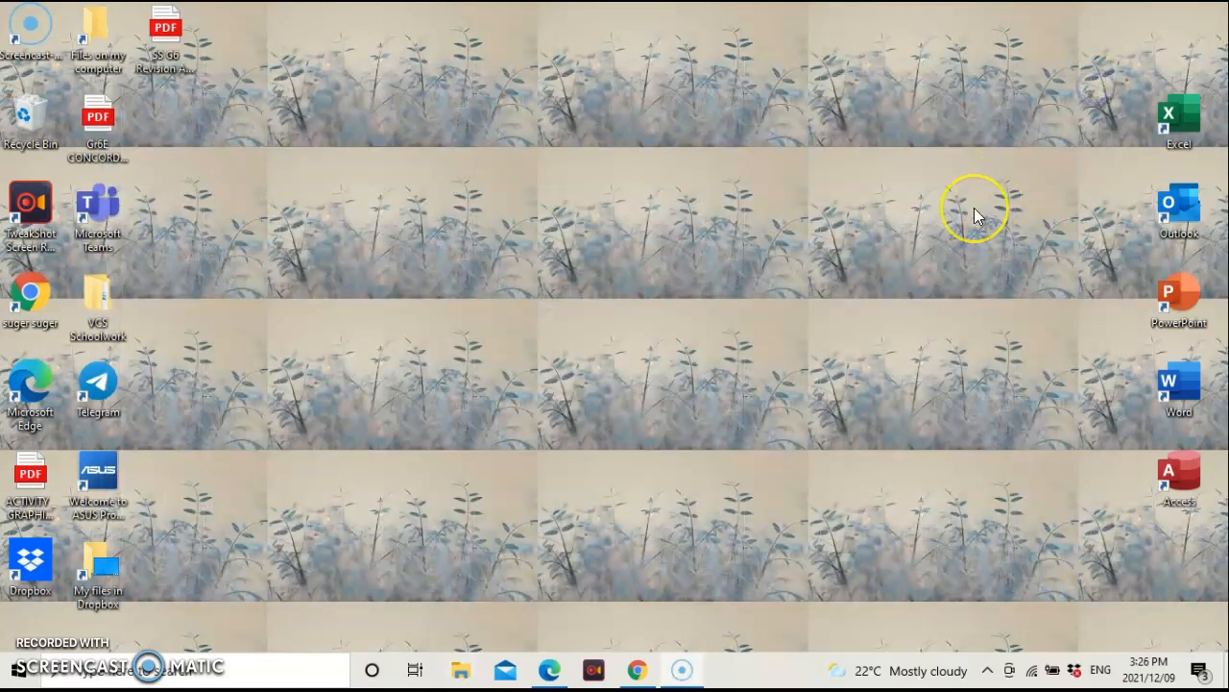